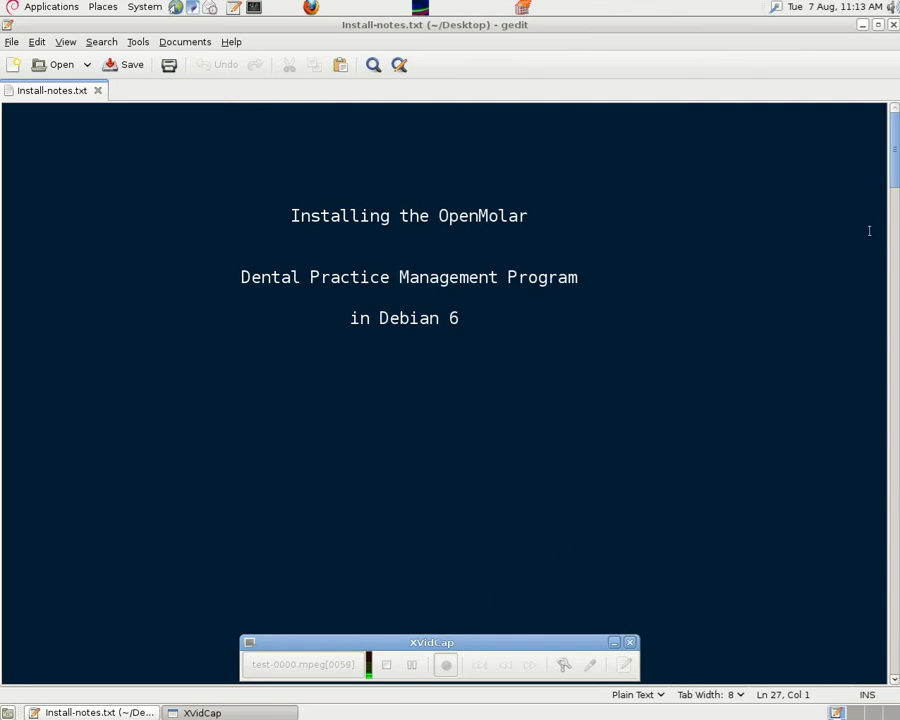
pyautogui.scroll(-10, 869, 231)
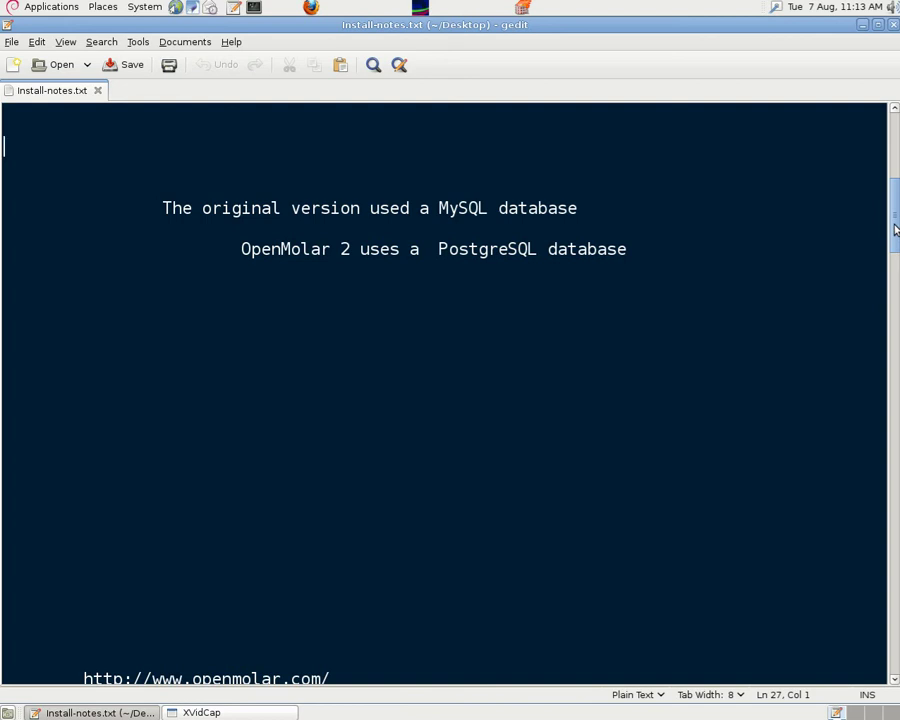
pyautogui.moveTo(896, 229); pyautogui.dragTo(868, 295)
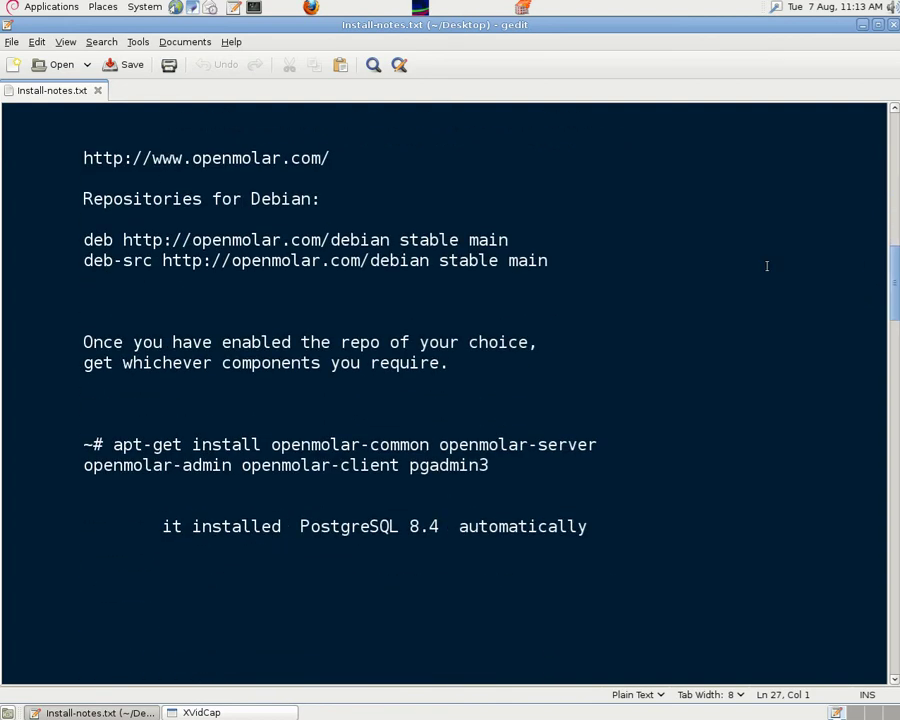
pyautogui.moveTo(193, 158); pyautogui.dragTo(320, 160)
pyautogui.click(341, 177)
pyautogui.moveTo(85, 240); pyautogui.dragTo(508, 240)
pyautogui.rightClick(493, 240)
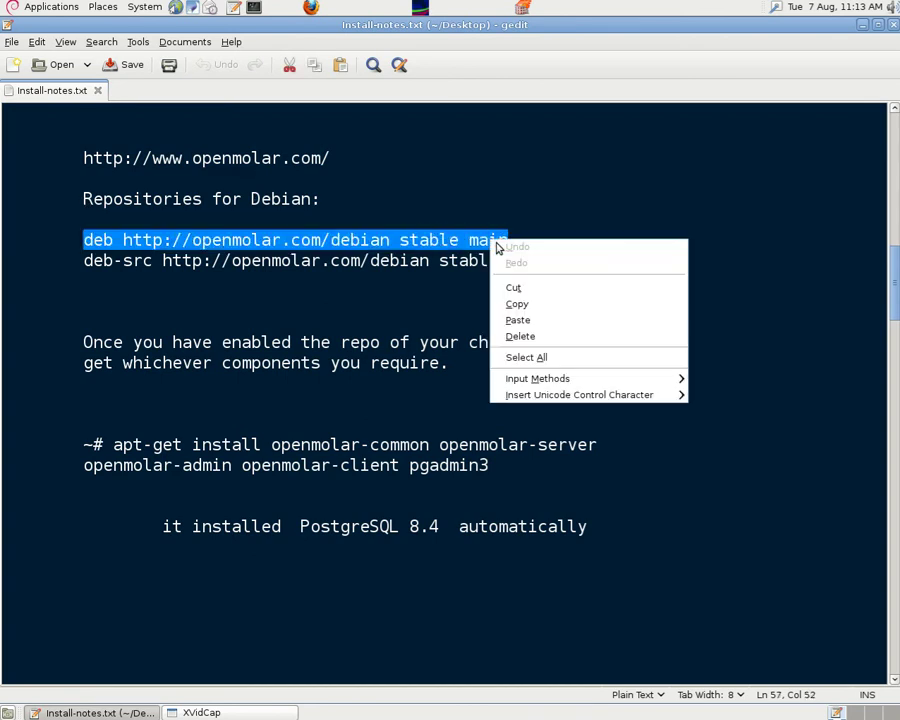
pyautogui.click(515, 304)
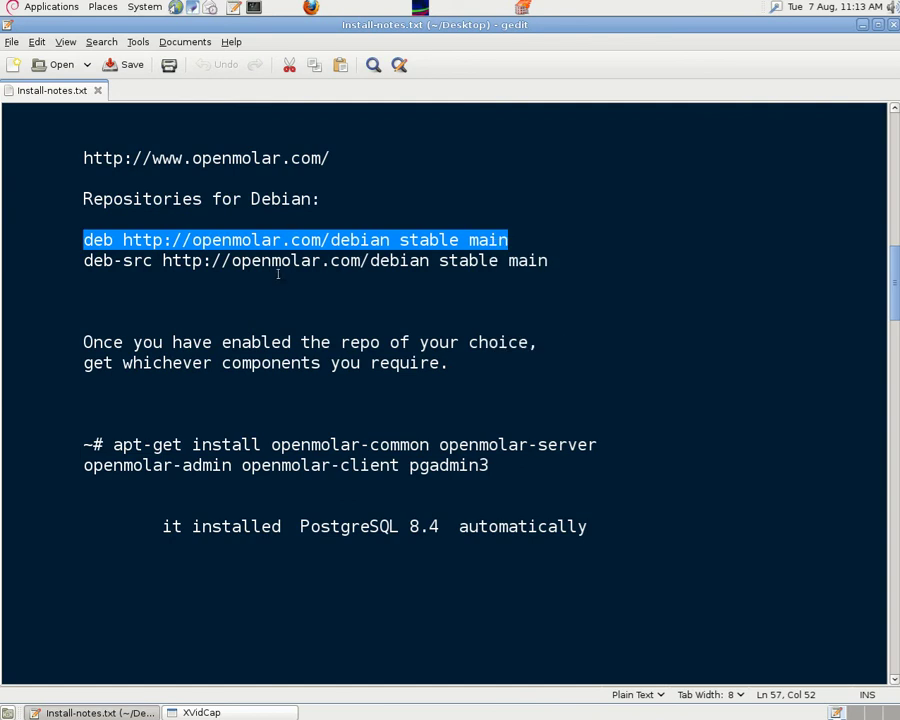
pyautogui.click(141, 8)
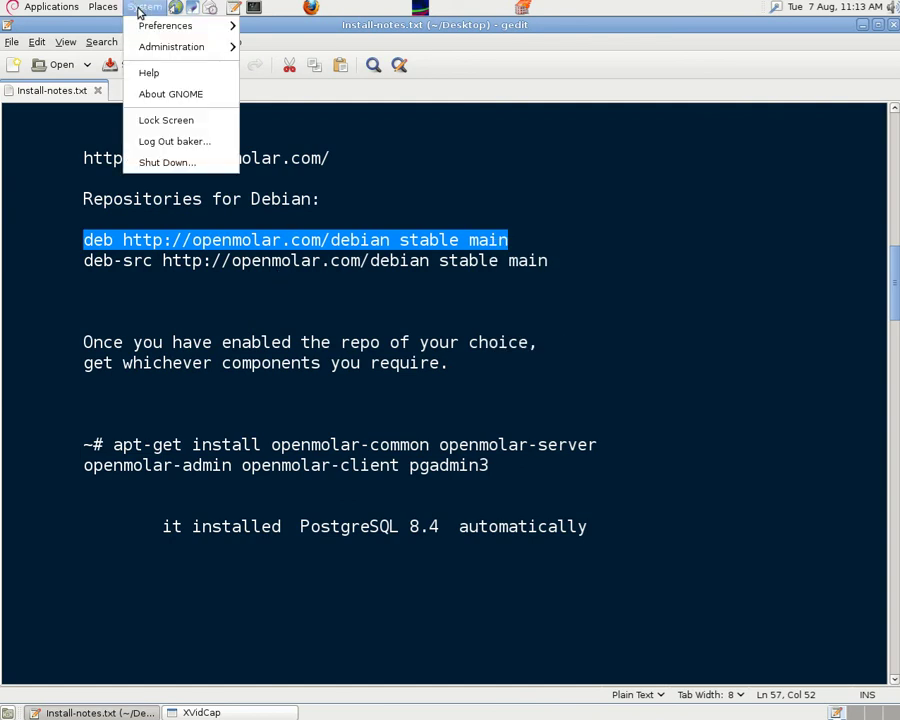
pyautogui.moveTo(160, 47)
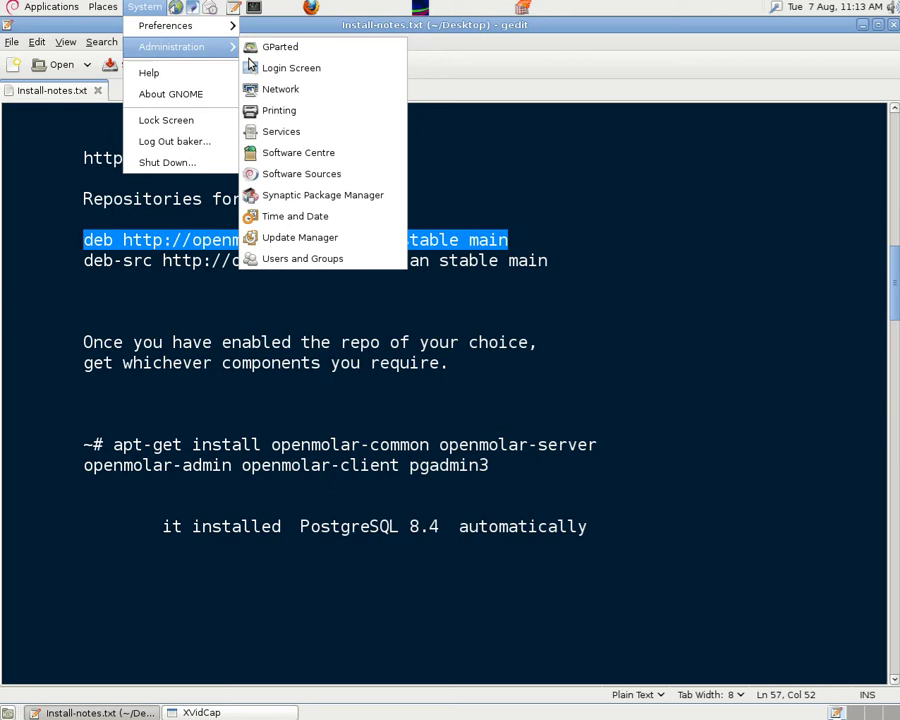
pyautogui.click(331, 197)
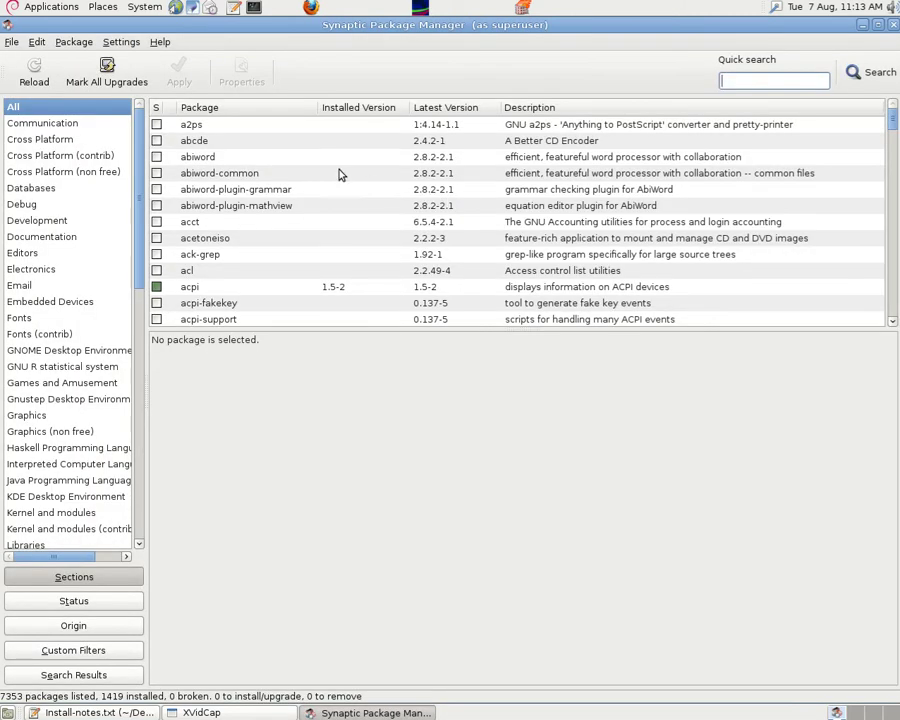
pyautogui.click(121, 43)
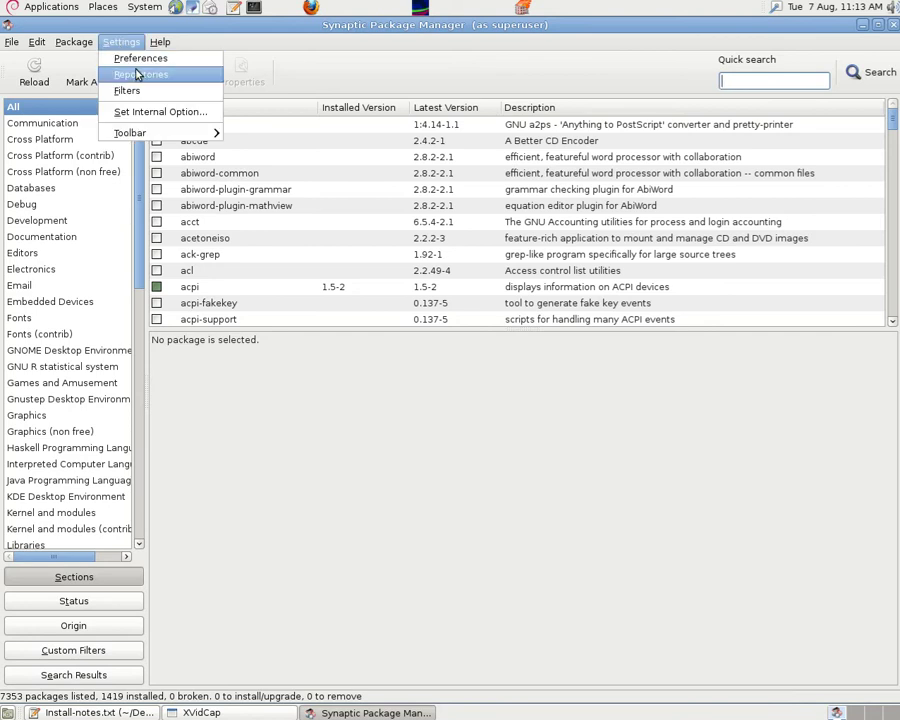
pyautogui.click(140, 74)
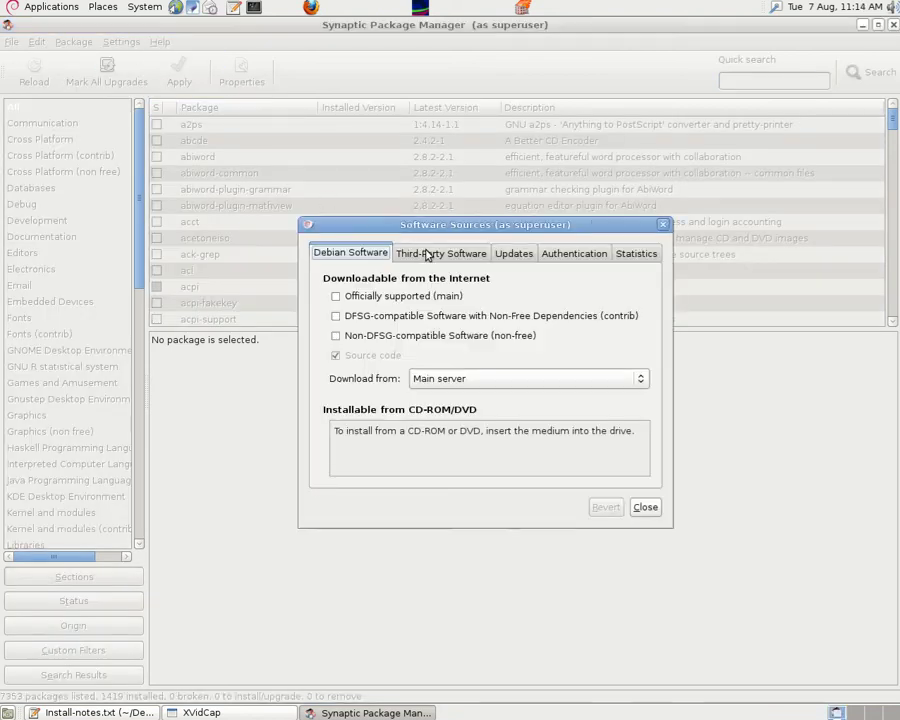
pyautogui.click(427, 256)
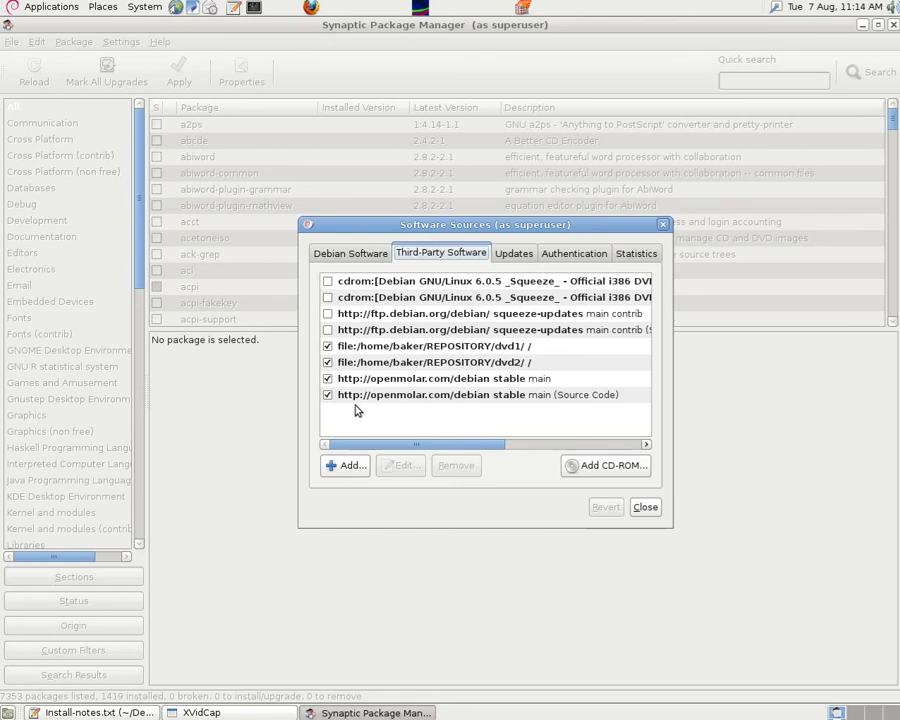
pyautogui.click(349, 465)
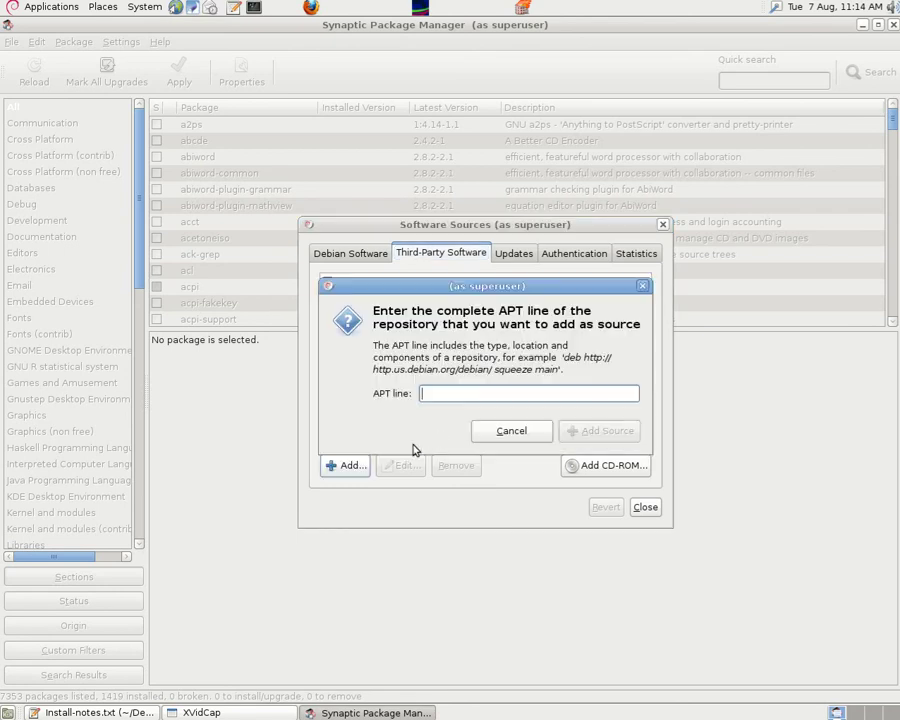
pyautogui.hotkey('ctrl', 'v')
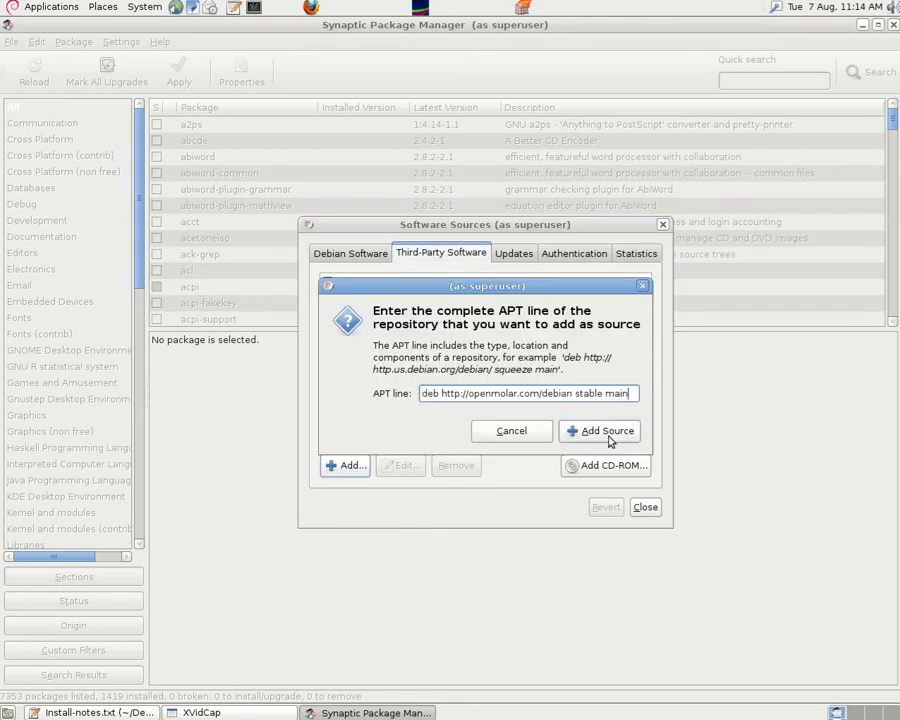
pyautogui.press('Return')
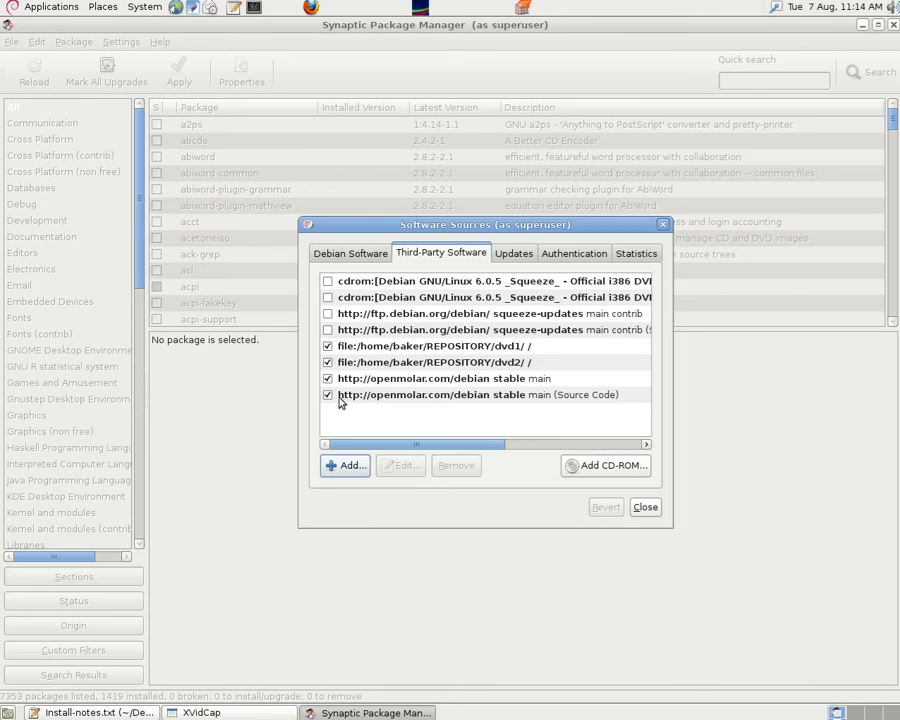
pyautogui.click(645, 507)
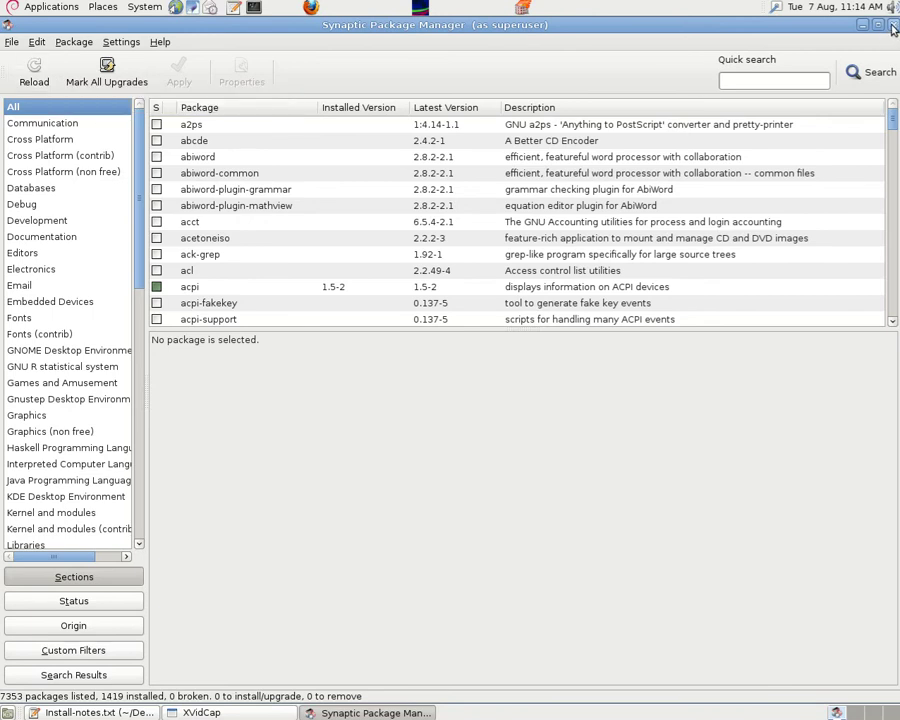
# - Close Synaptic and copy the apt-get install command for the openmolar packages and pgadmin3
pyautogui.click(893, 28)
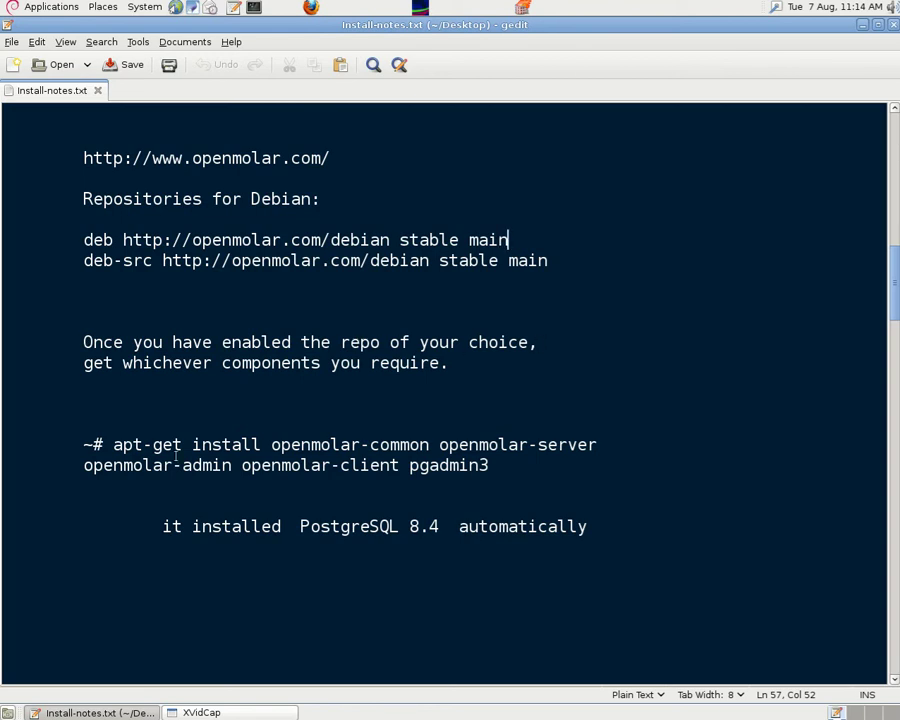
pyautogui.moveTo(114, 445); pyautogui.dragTo(509, 470)
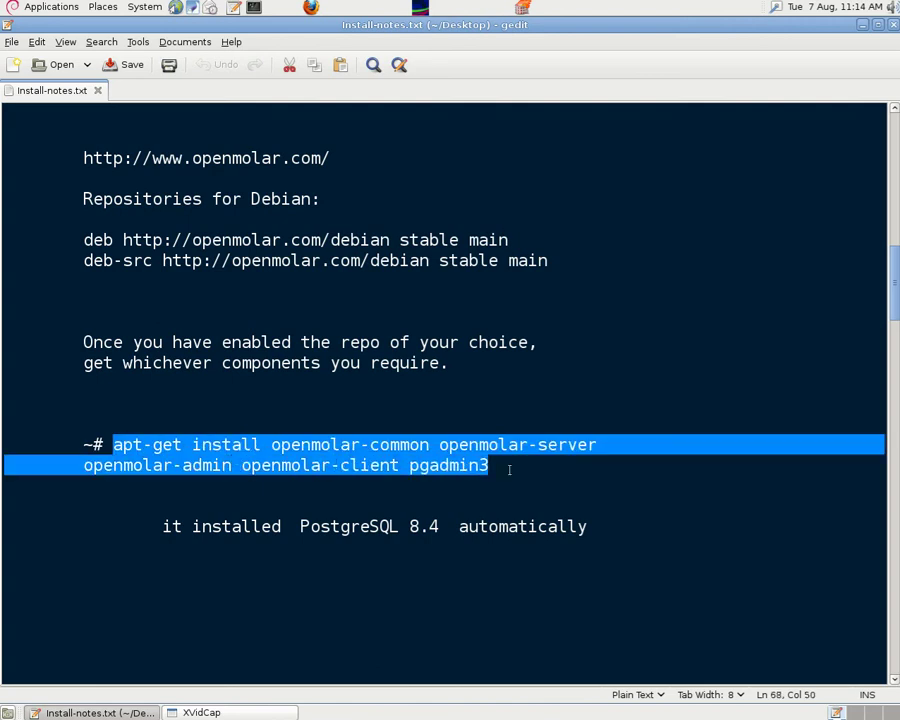
pyautogui.click(479, 413)
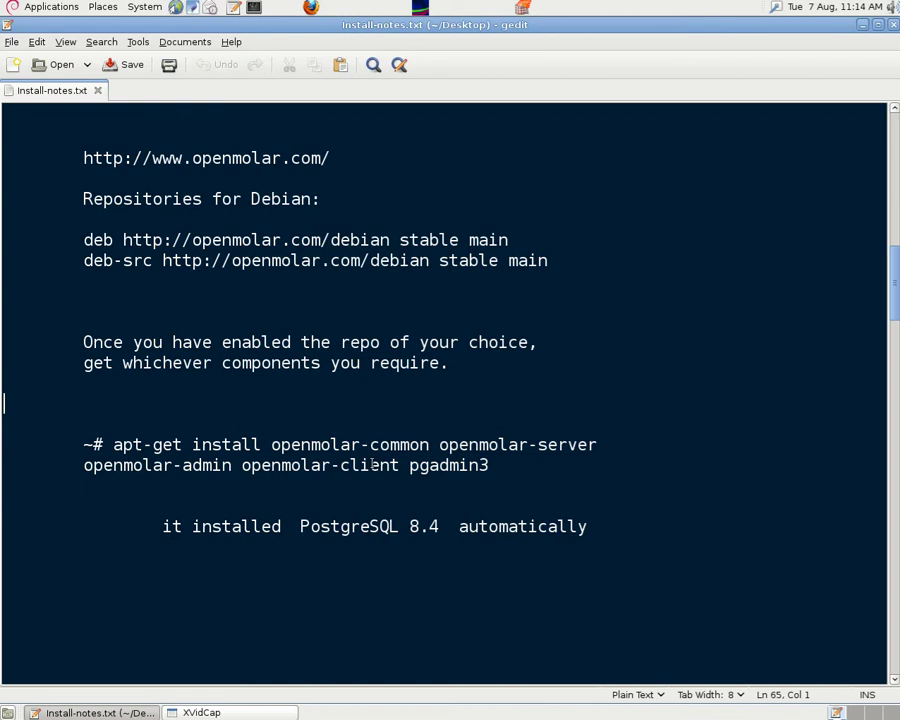
pyautogui.moveTo(410, 467); pyautogui.dragTo(492, 467)
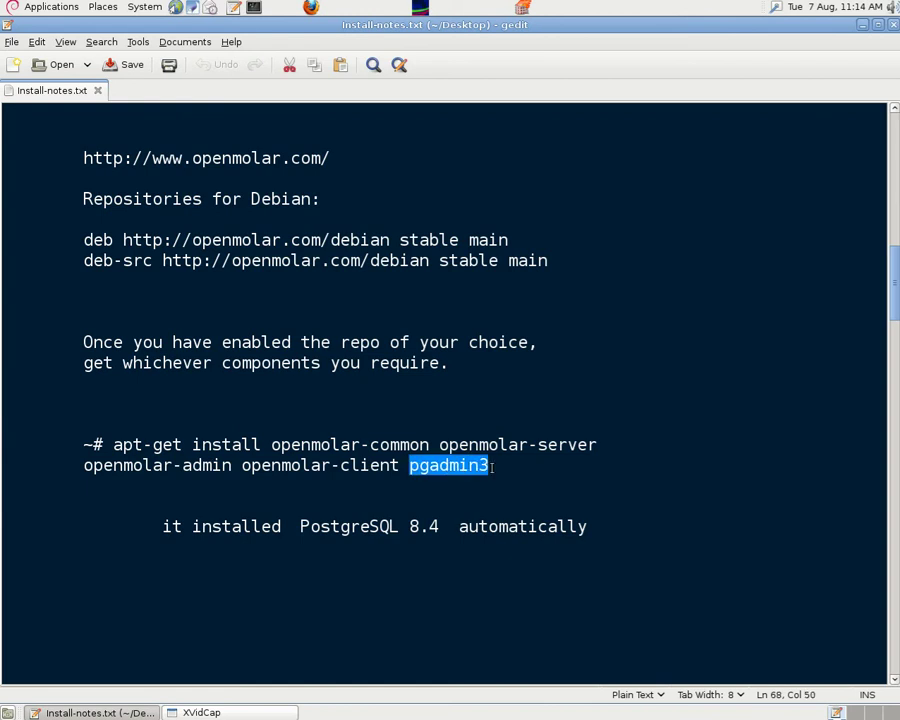
pyautogui.click(512, 484)
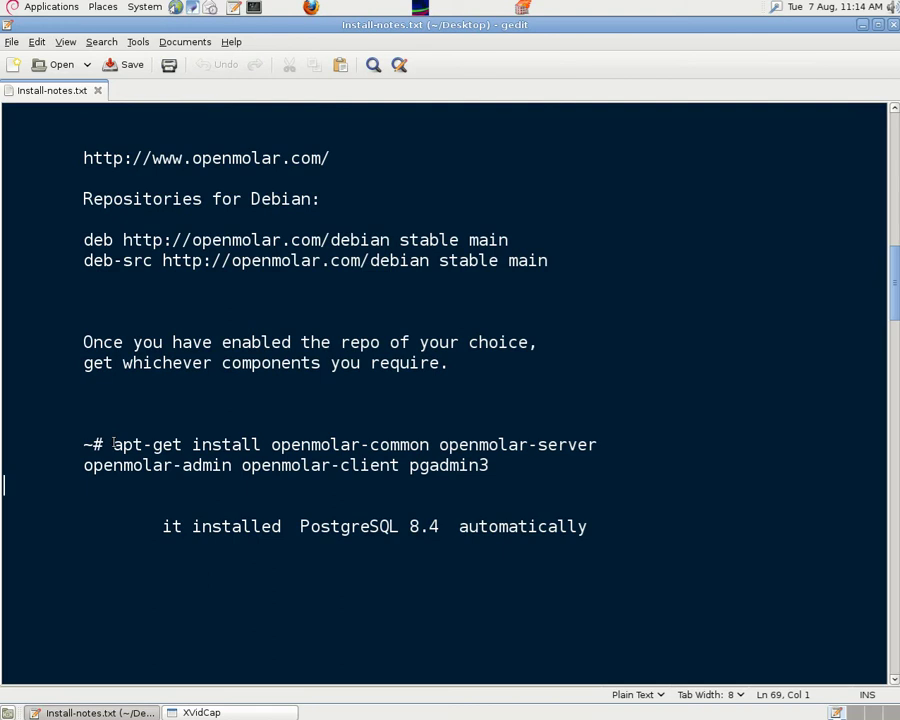
pyautogui.moveTo(113, 444); pyautogui.dragTo(493, 466)
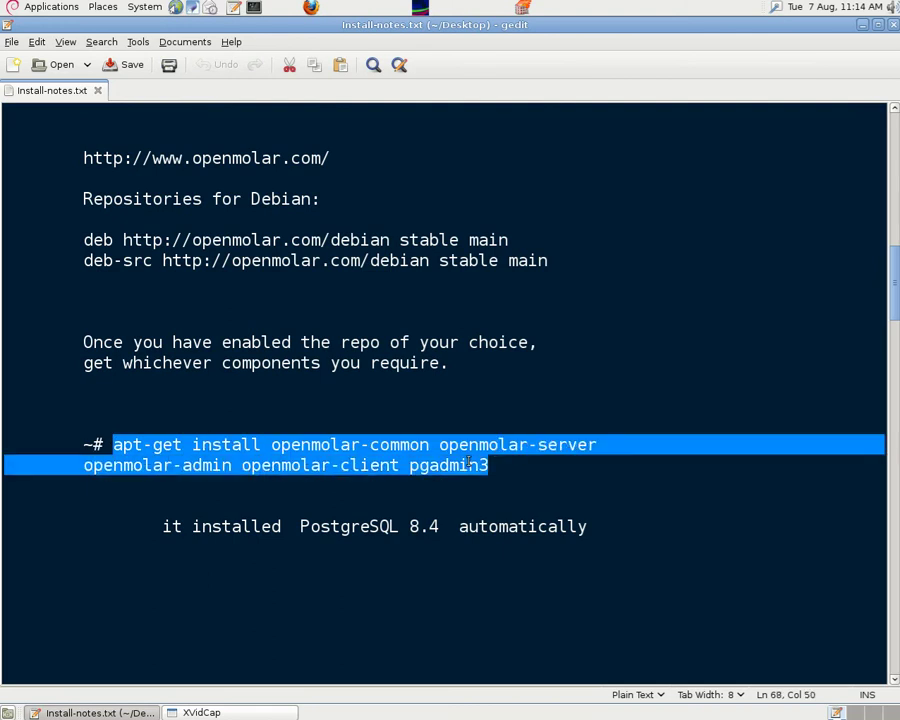
pyautogui.rightClick(469, 462)
pyautogui.click(503, 528)
# - In a new terminal, become root with su, run the pasted apt-get install command, then close the terminal
pyautogui.click(254, 7)
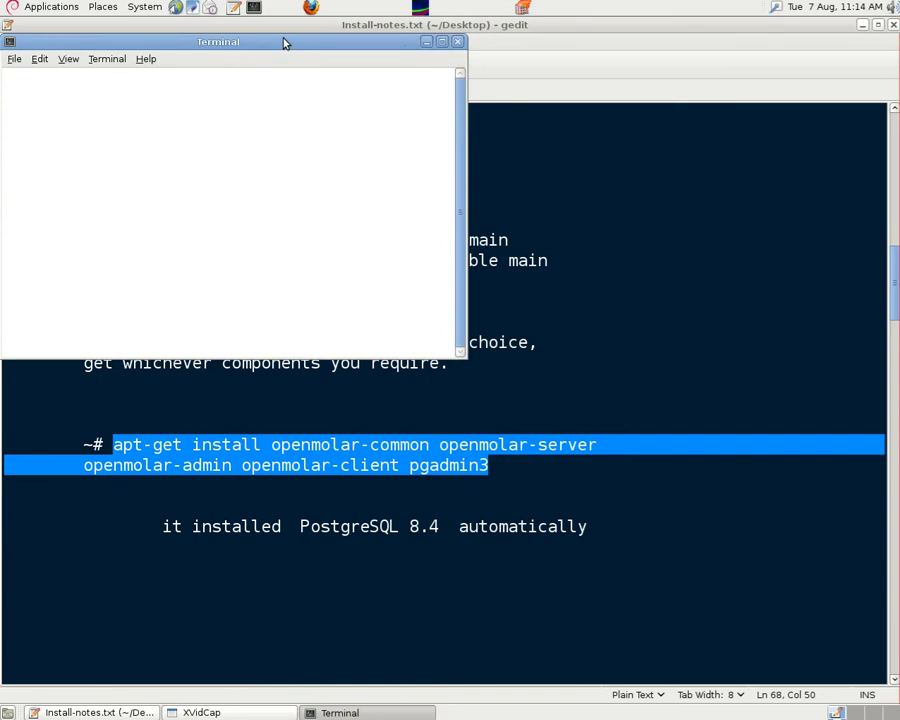
pyautogui.write('su')
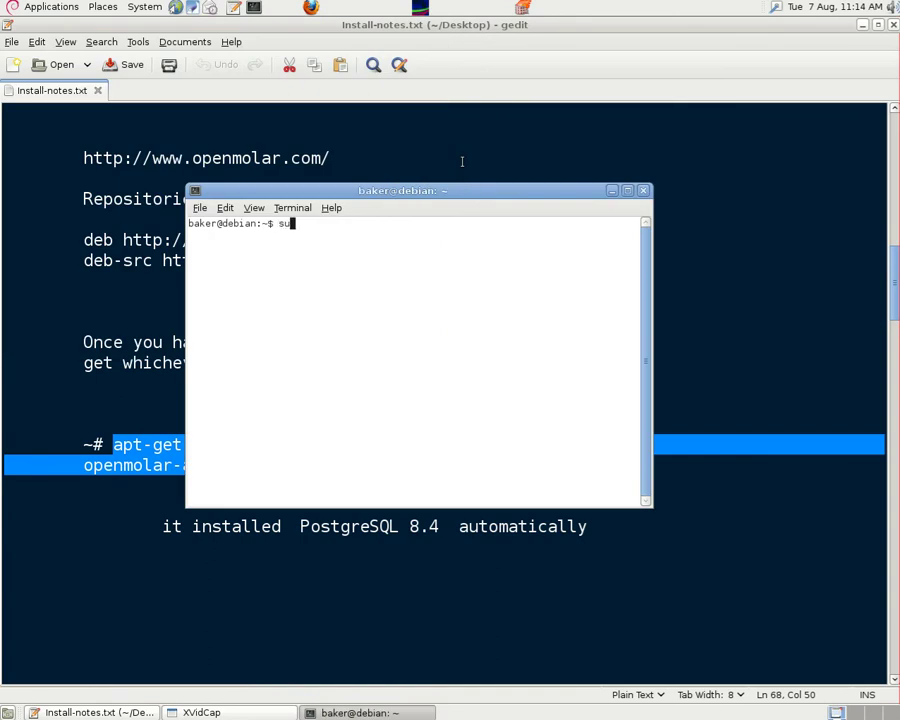
pyautogui.press('Return')
pyautogui.press('Return')
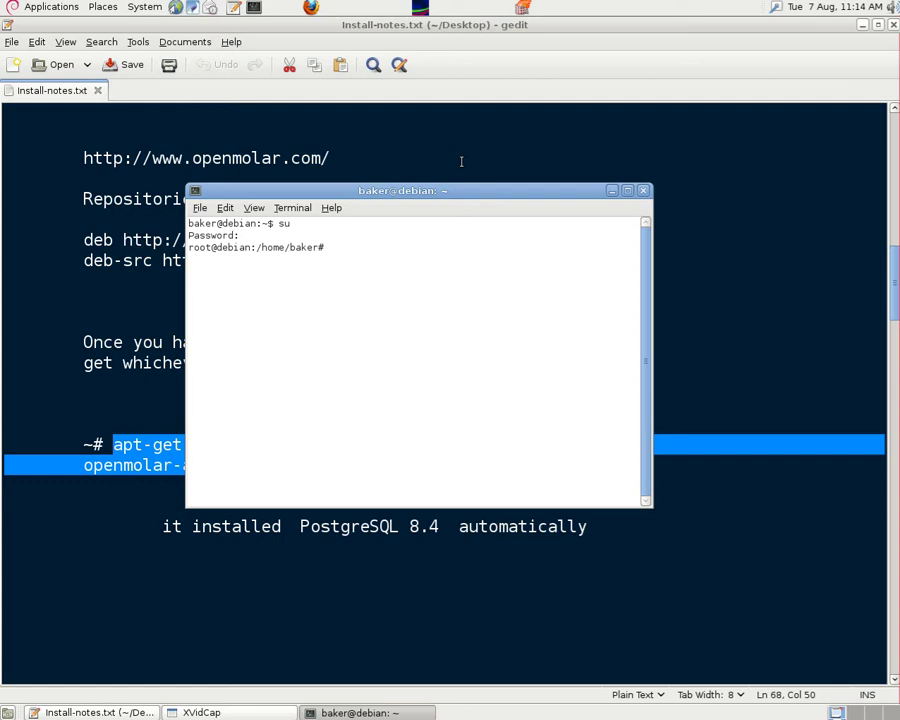
pyautogui.hotkey('ctrl', 'shift', 'v')
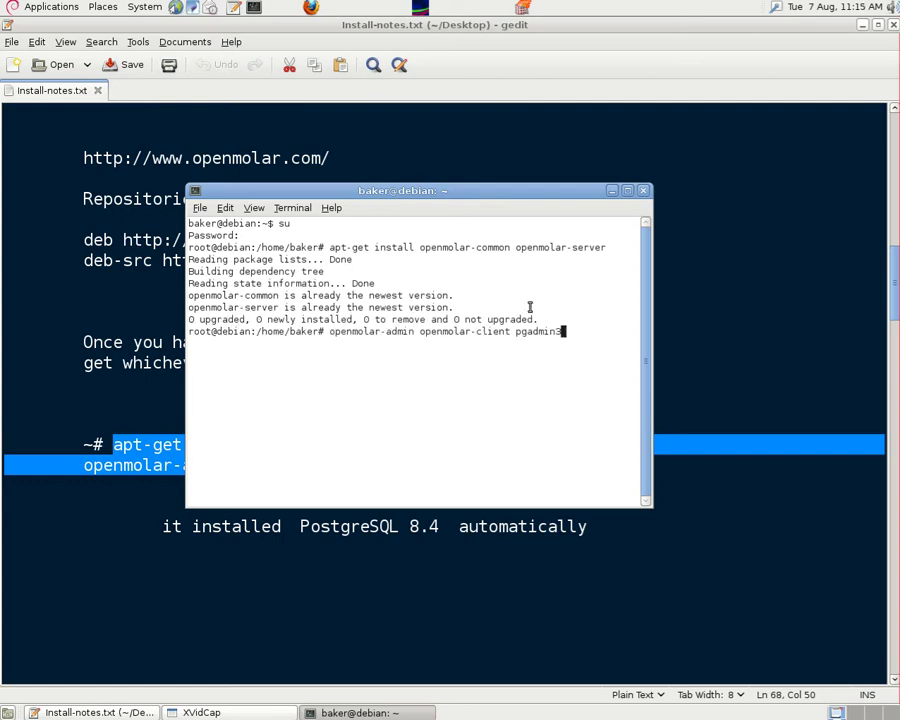
pyautogui.click(643, 192)
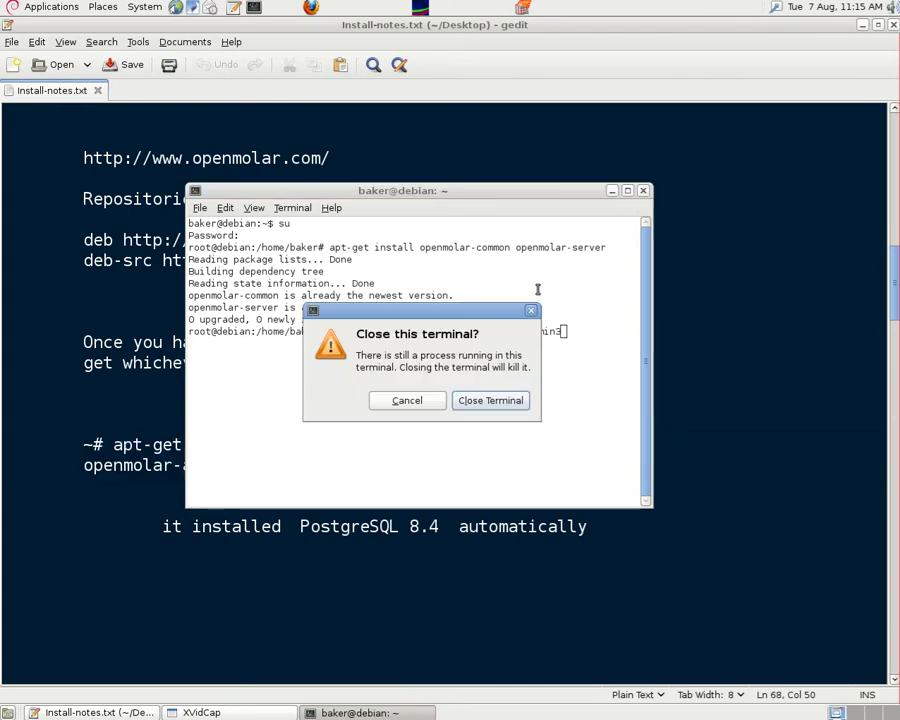
pyautogui.click(492, 400)
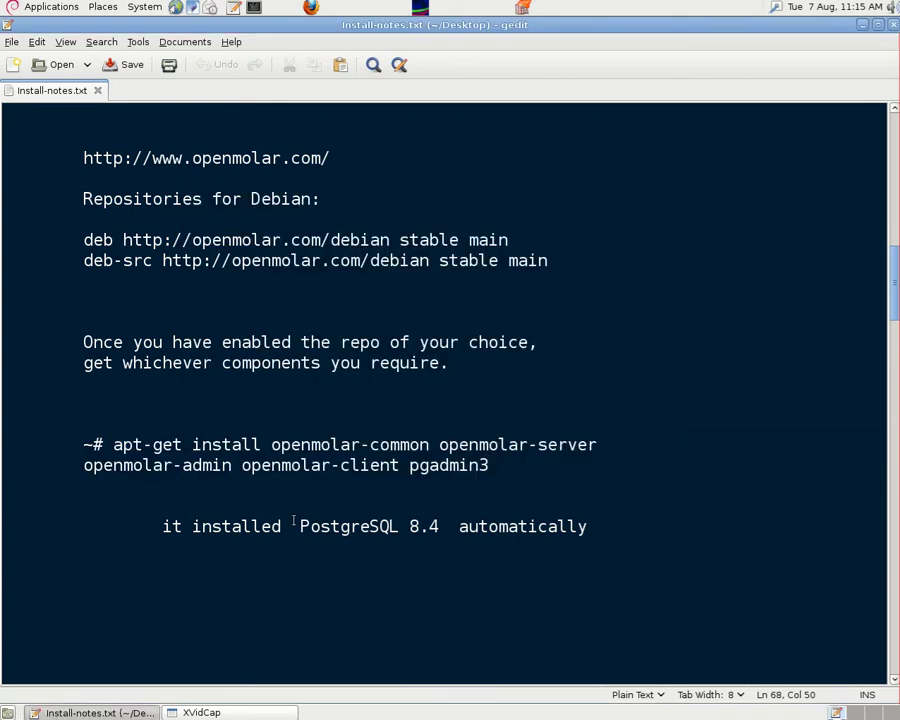
# - Scroll through the notes past the PostgreSQL 8.4, pg_hba.conf path and MD5 remarks
pyautogui.moveTo(298, 522); pyautogui.dragTo(441, 524)
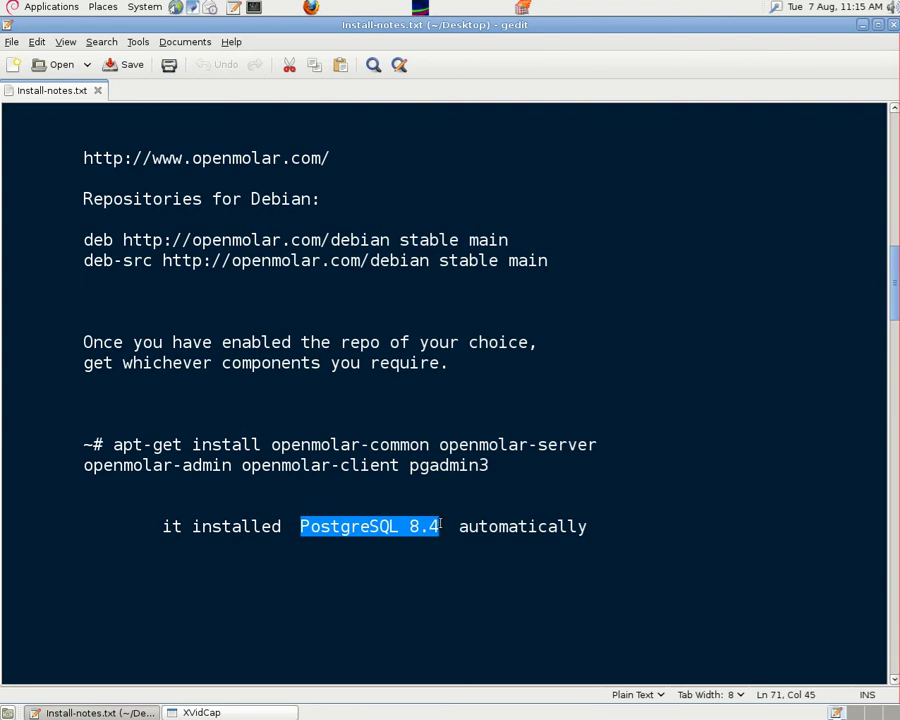
pyautogui.click(532, 504)
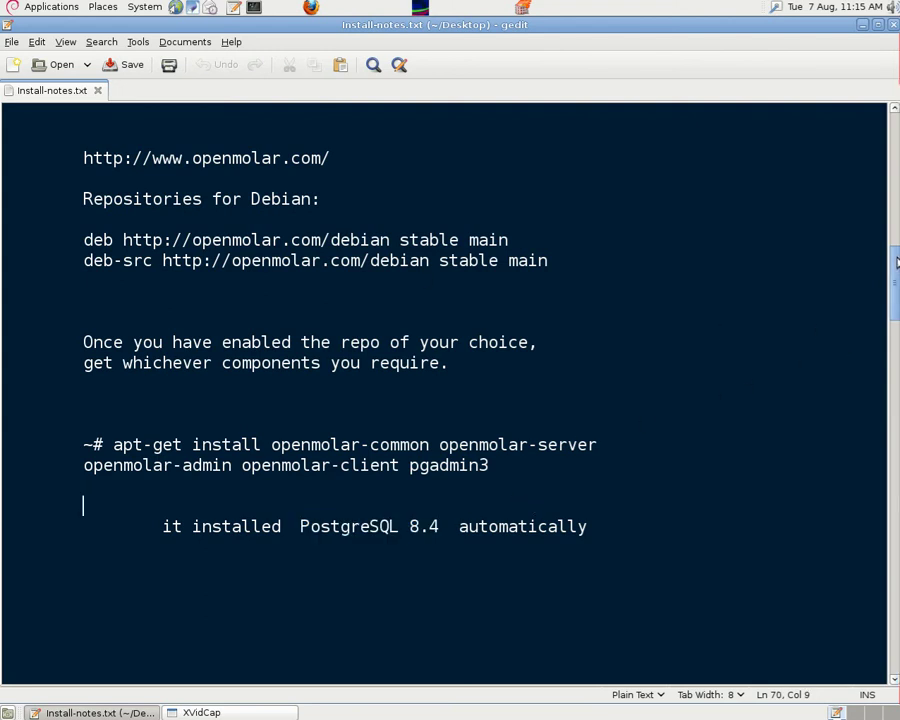
pyautogui.moveTo(897, 262); pyautogui.dragTo(875, 360)
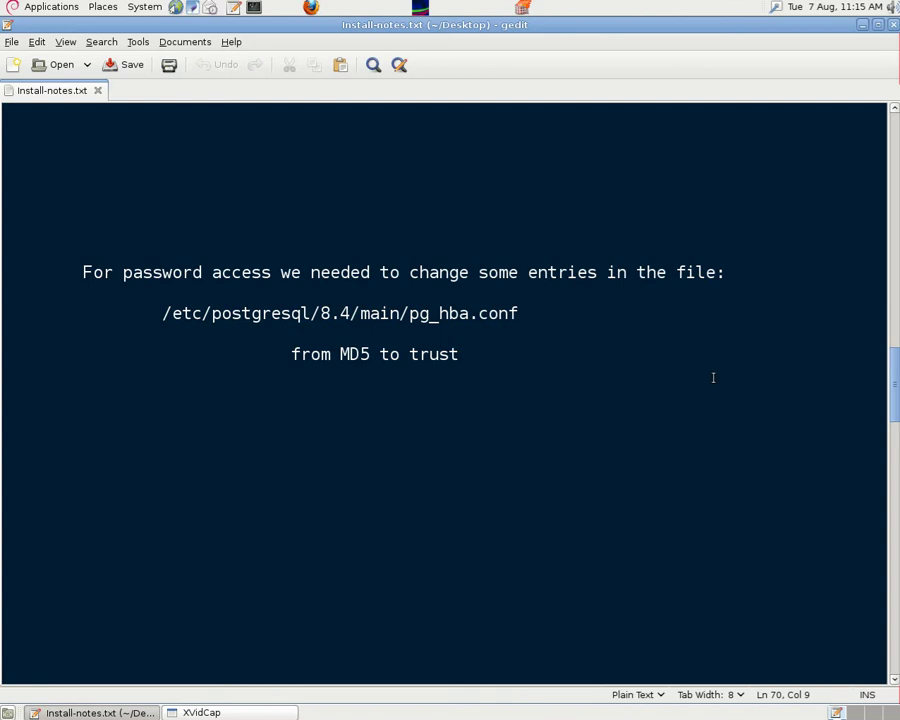
pyautogui.moveTo(165, 313); pyautogui.dragTo(520, 314)
pyautogui.click(588, 332)
pyautogui.scroll(-1, 895, 387)
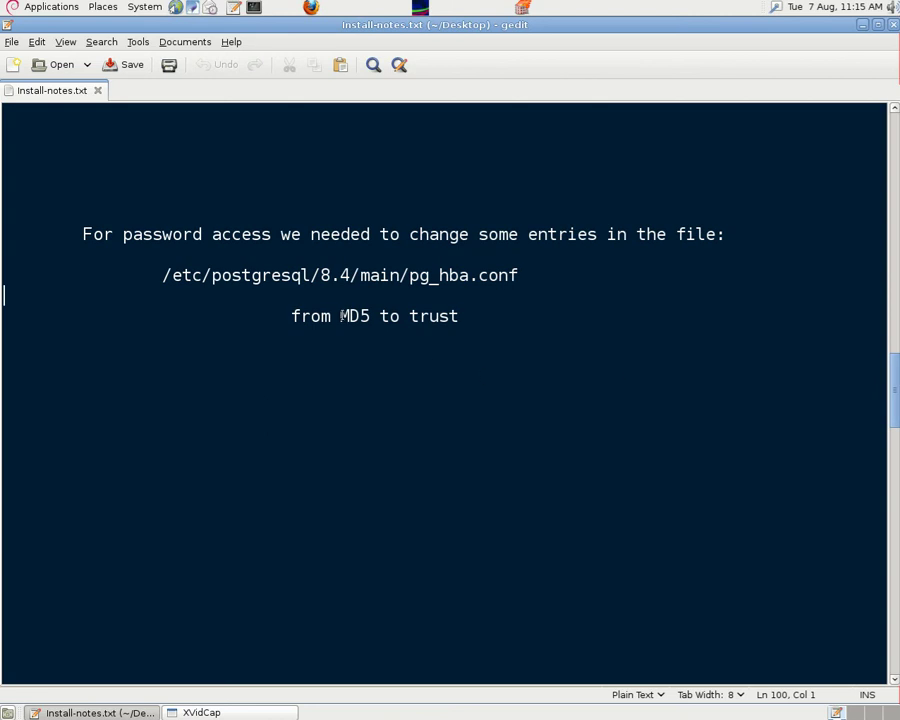
pyautogui.moveTo(341, 316); pyautogui.dragTo(366, 316)
pyautogui.click(469, 318)
# - Copy the chmod 777 command line for pg_hba.conf
pyautogui.scroll(-1, 895, 405)
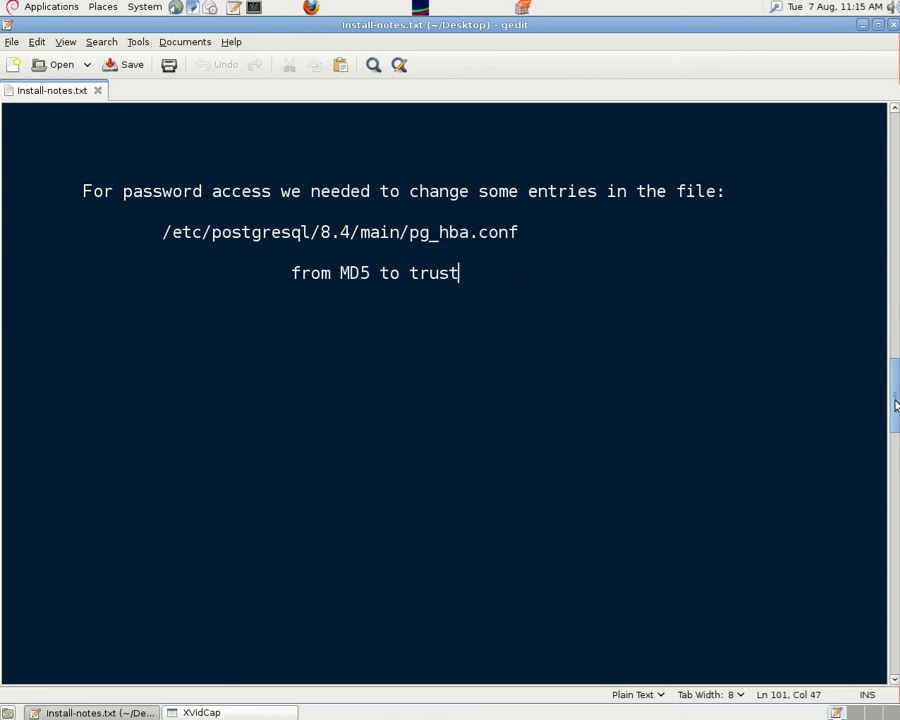
pyautogui.moveTo(895, 405); pyautogui.dragTo(868, 467)
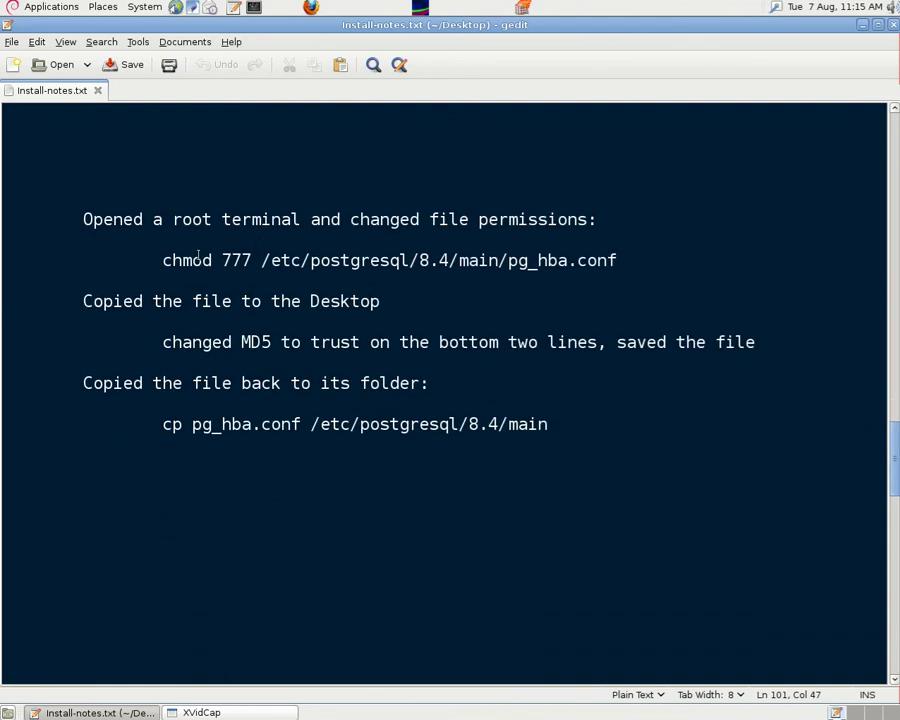
pyautogui.moveTo(164, 261); pyautogui.dragTo(620, 261)
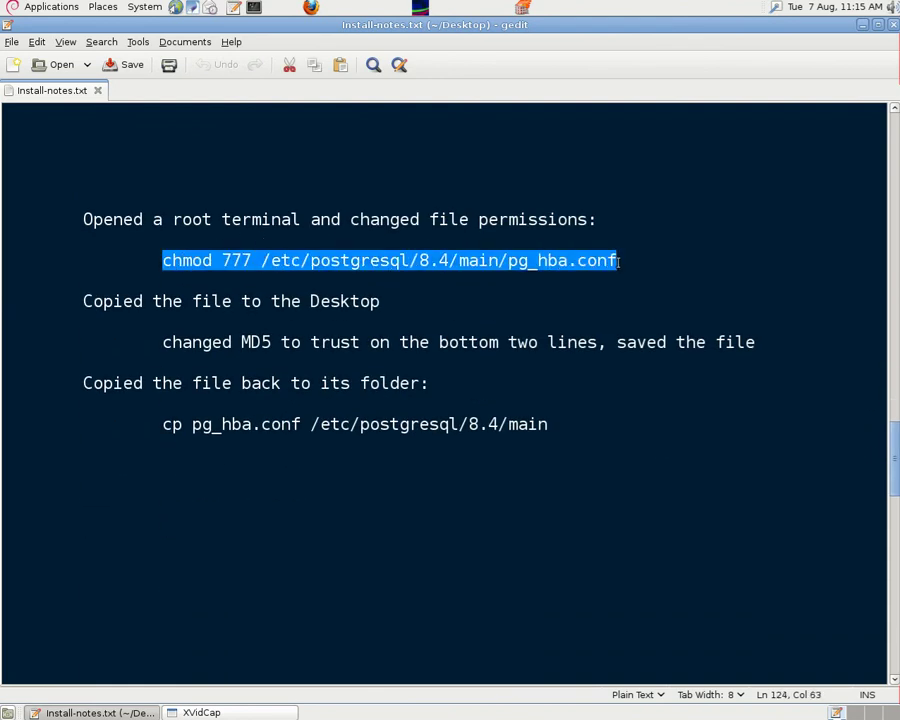
pyautogui.rightClick(609, 261)
pyautogui.click(637, 331)
# - In a new root terminal, run the pasted chmod 777 on /etc/postgresql/8.4/main/pg_hba.conf
pyautogui.click(256, 13)
pyautogui.moveTo(280, 44); pyautogui.dragTo(449, 136)
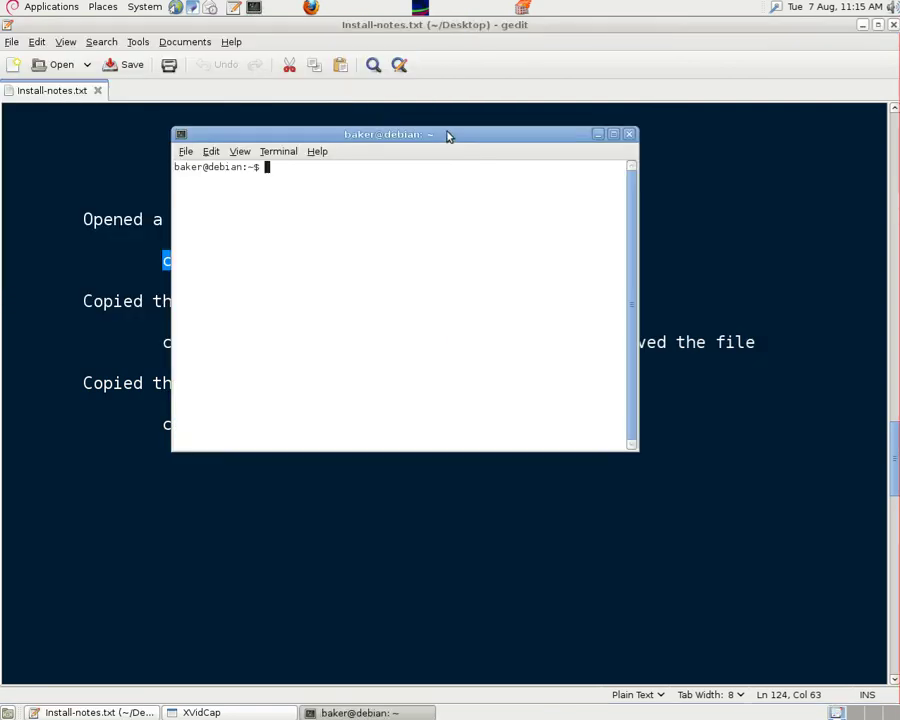
pyautogui.write('su')
pyautogui.press('Return')
pyautogui.press('Return')
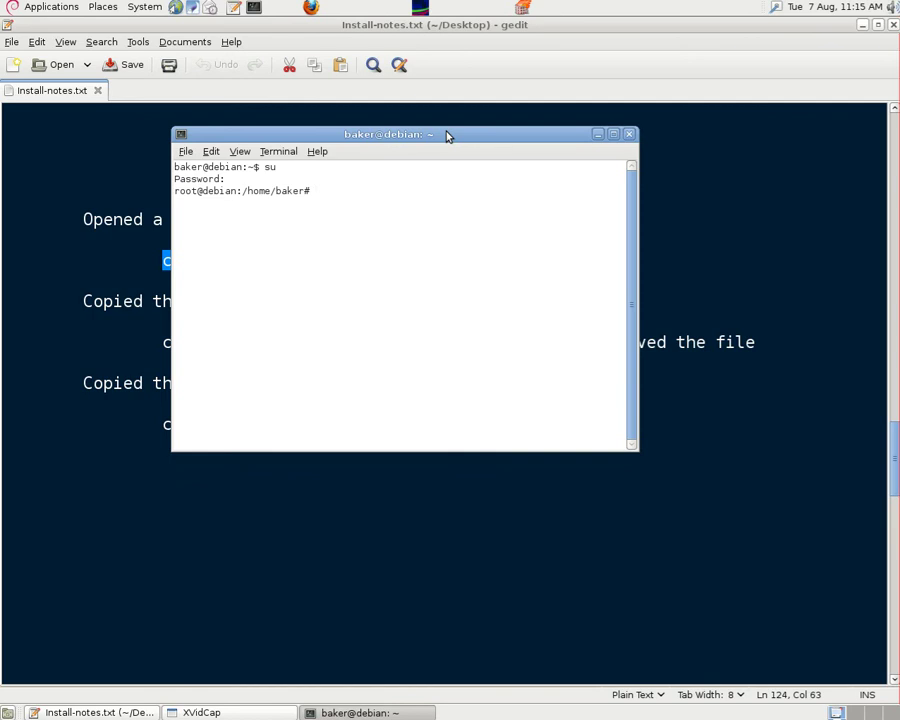
pyautogui.hotkey('ctrl', 'shift', 'v')
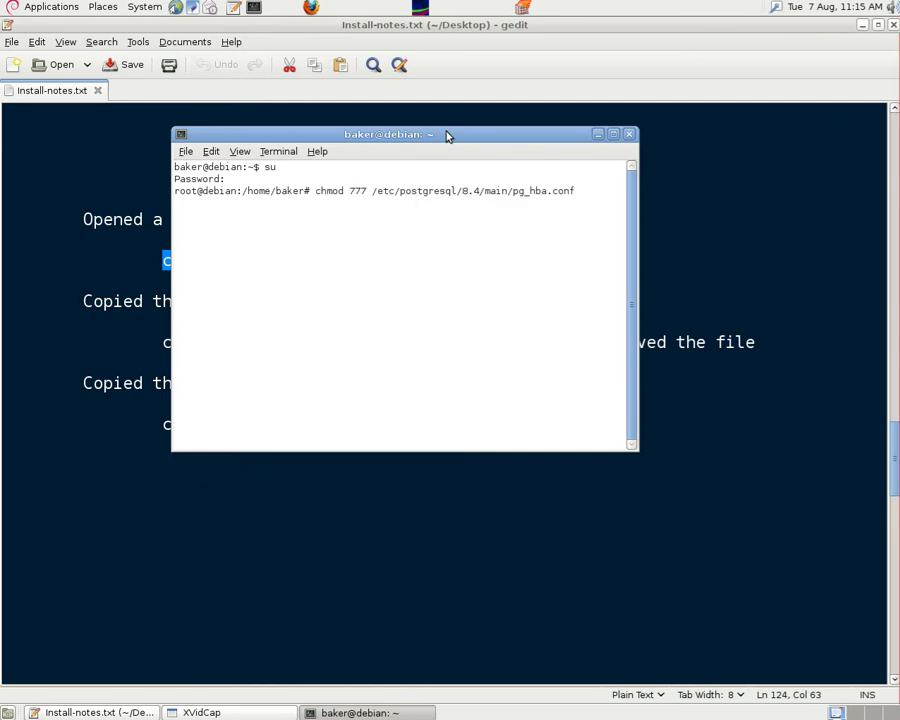
pyautogui.press('Return')
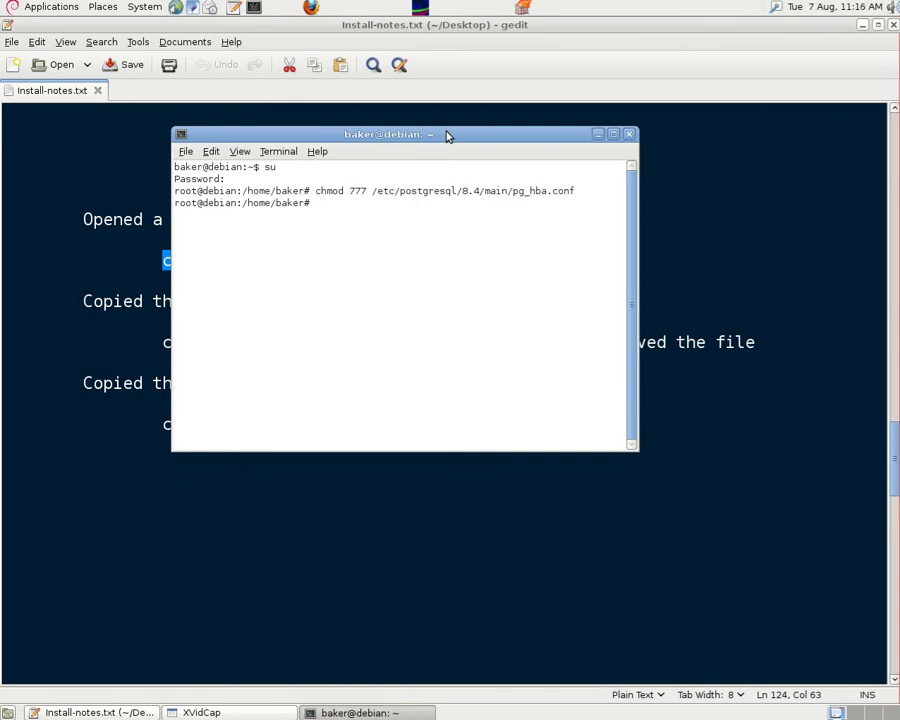
pyautogui.moveTo(447, 135); pyautogui.dragTo(470, 506)
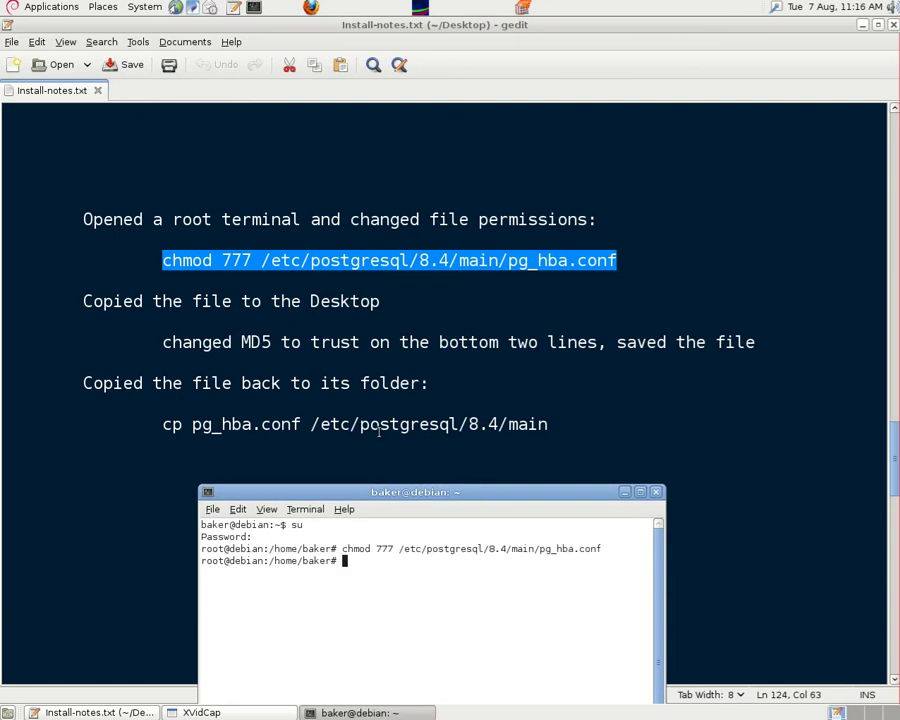
# - Browse to /etc/postgresql/8.4/main and display pg_hba.conf as text in gedit
pyautogui.click(103, 7)
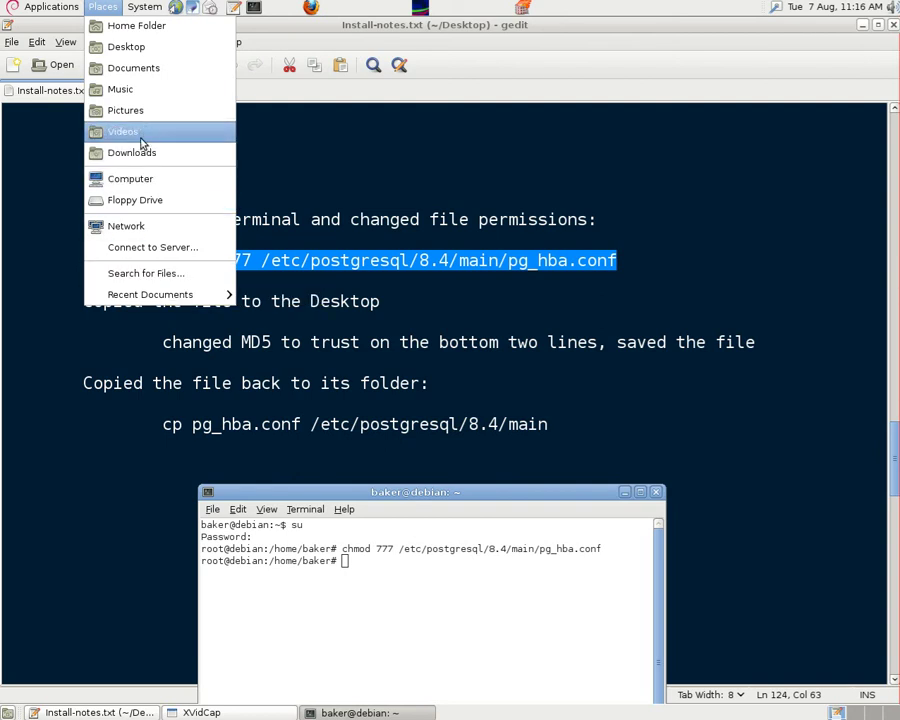
pyautogui.click(139, 179)
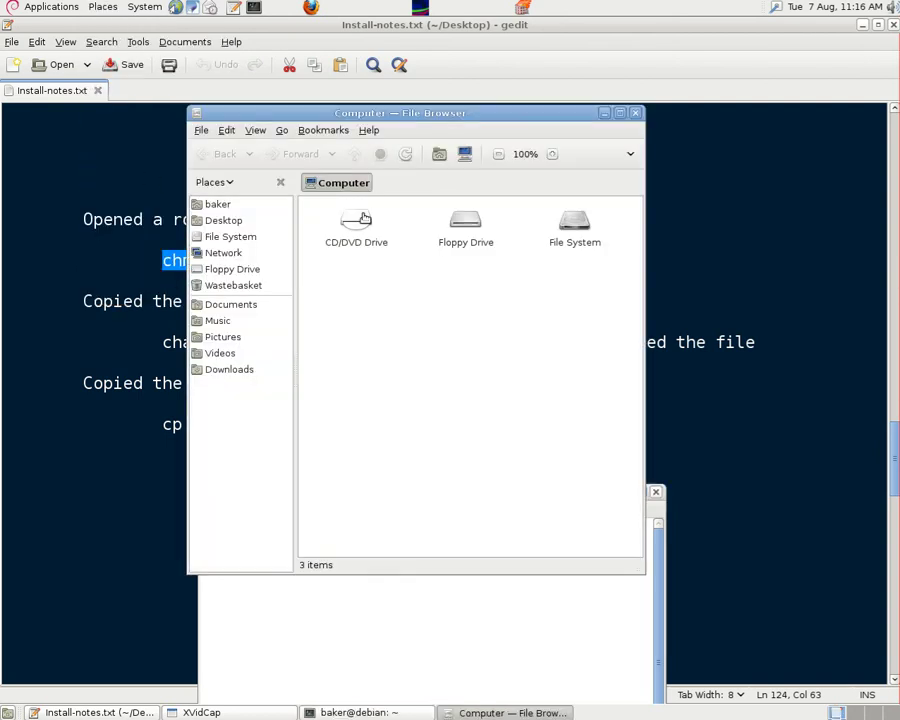
pyautogui.doubleClick(574, 228)
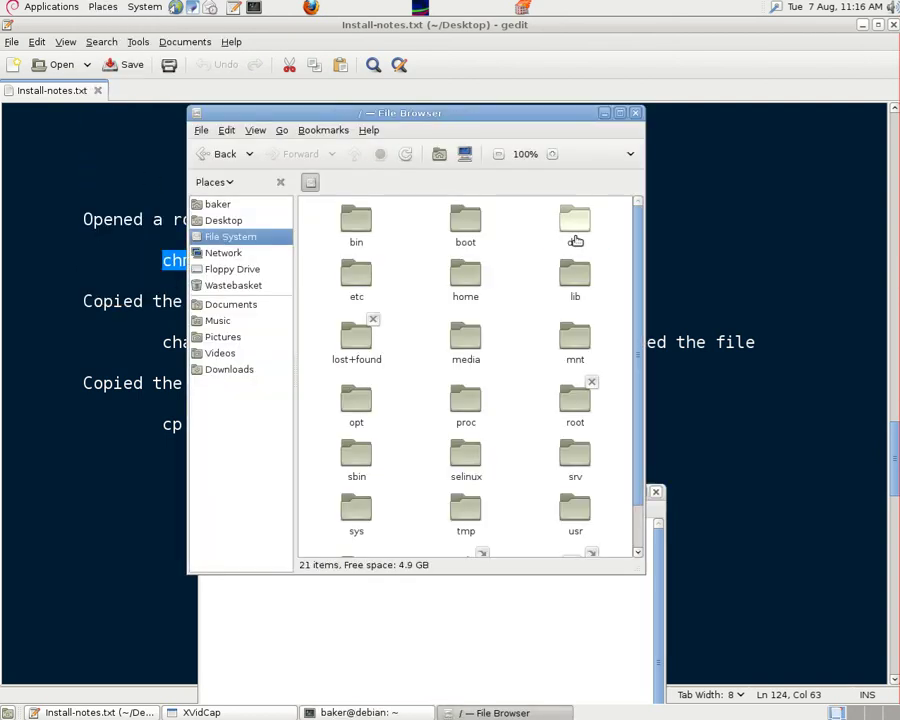
pyautogui.doubleClick(354, 285)
pyautogui.scroll(-2, 637, 248)
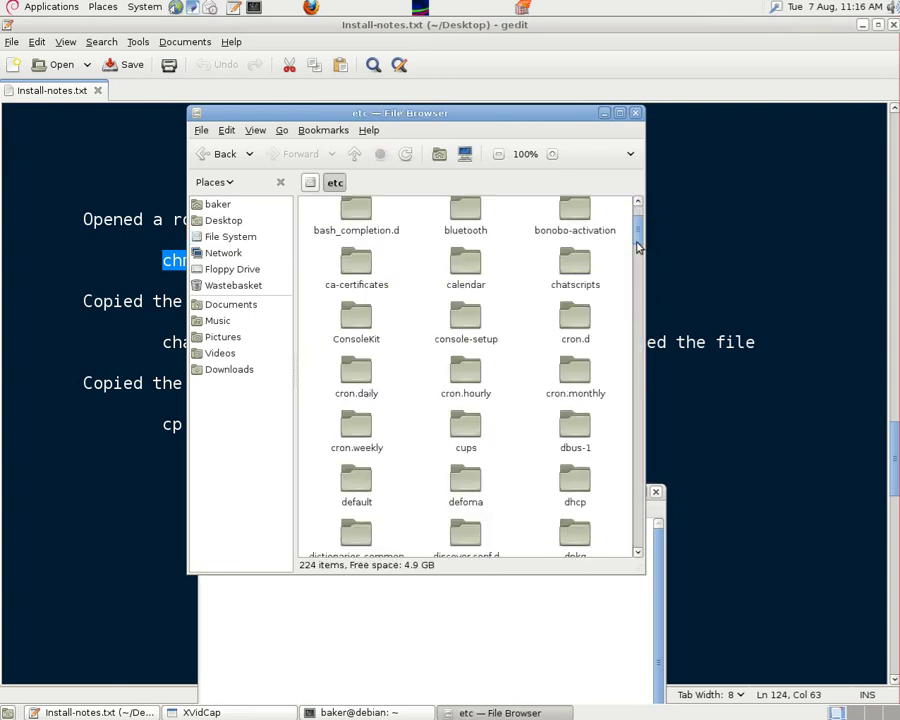
pyautogui.moveTo(637, 248); pyautogui.dragTo(604, 340)
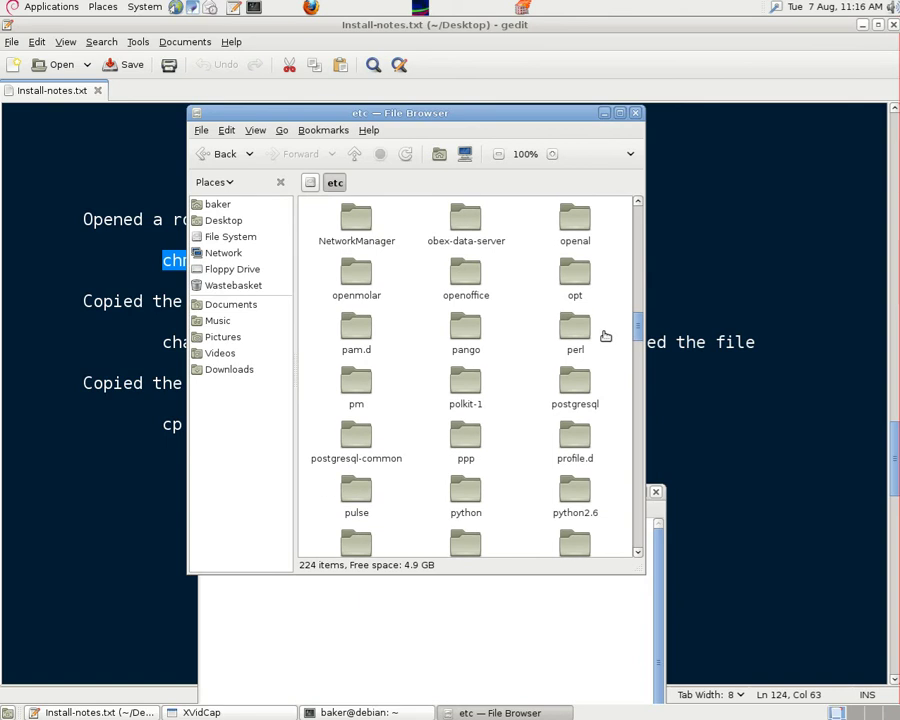
pyautogui.doubleClick(575, 385)
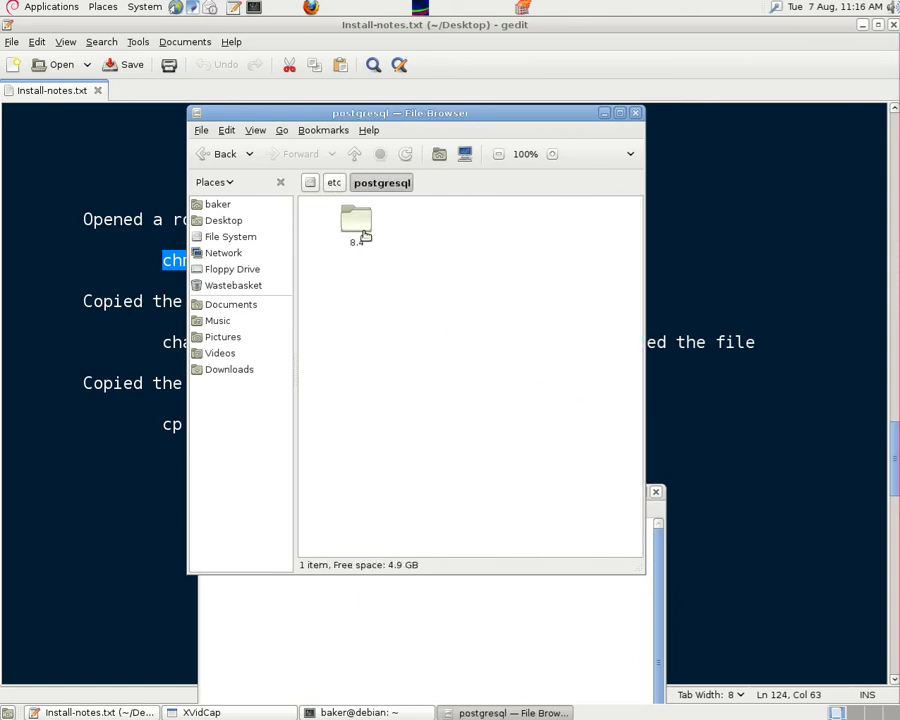
pyautogui.doubleClick(363, 233)
pyautogui.doubleClick(360, 232)
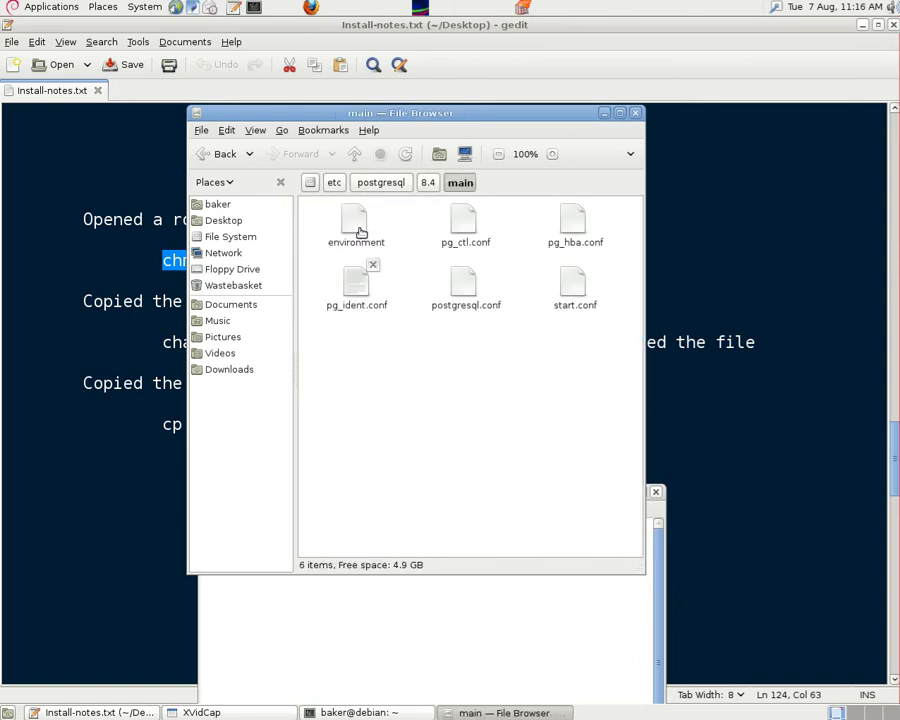
pyautogui.doubleClick(576, 233)
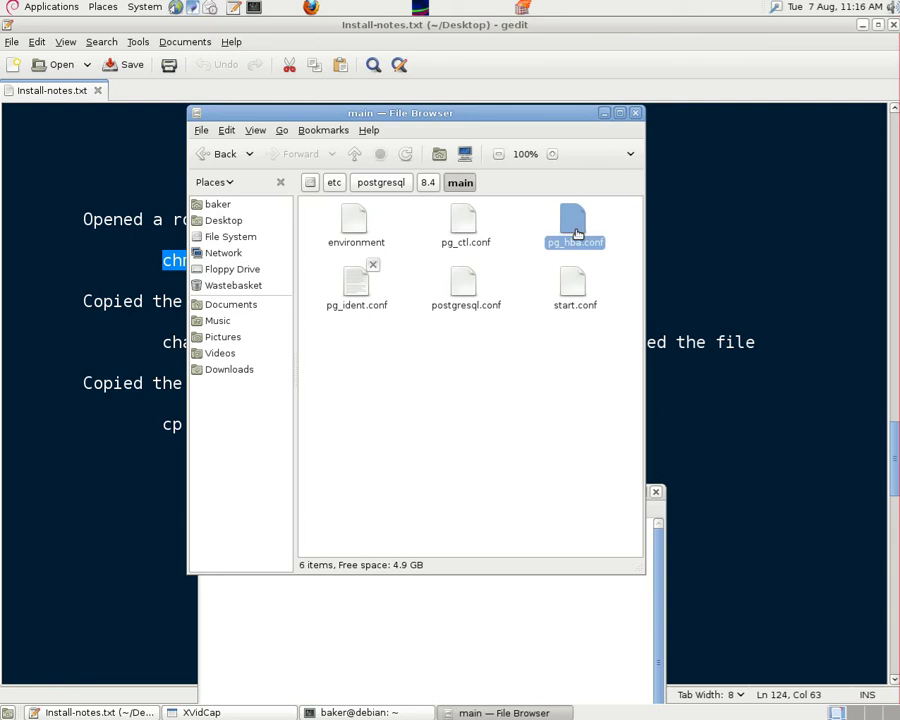
pyautogui.click(386, 404)
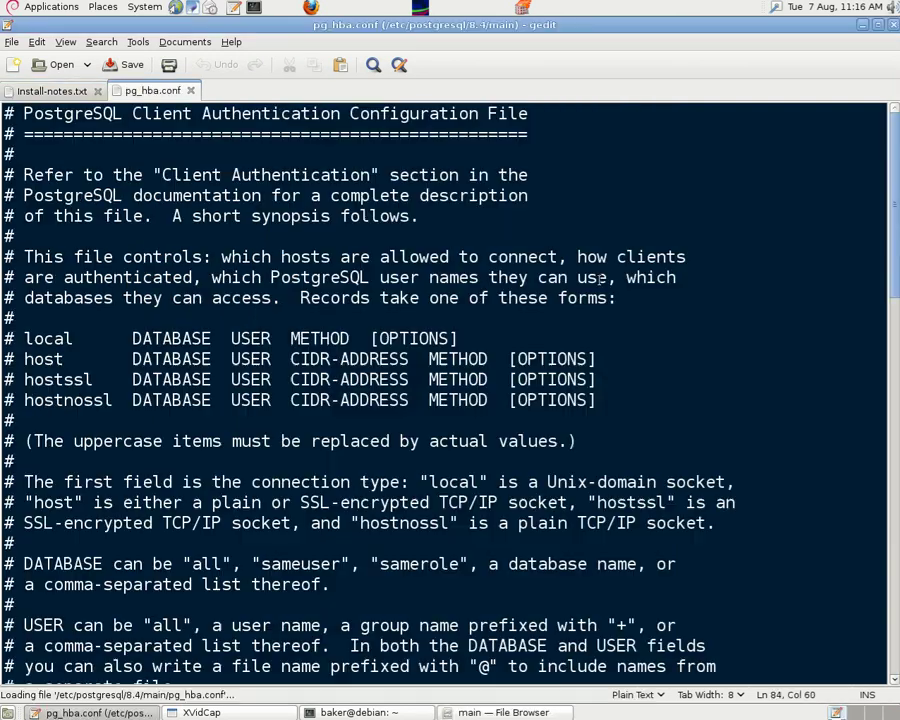
# - Save a copy of pg_hba.conf to the Desktop and quit gedit
pyautogui.click(13, 42)
pyautogui.click(30, 112)
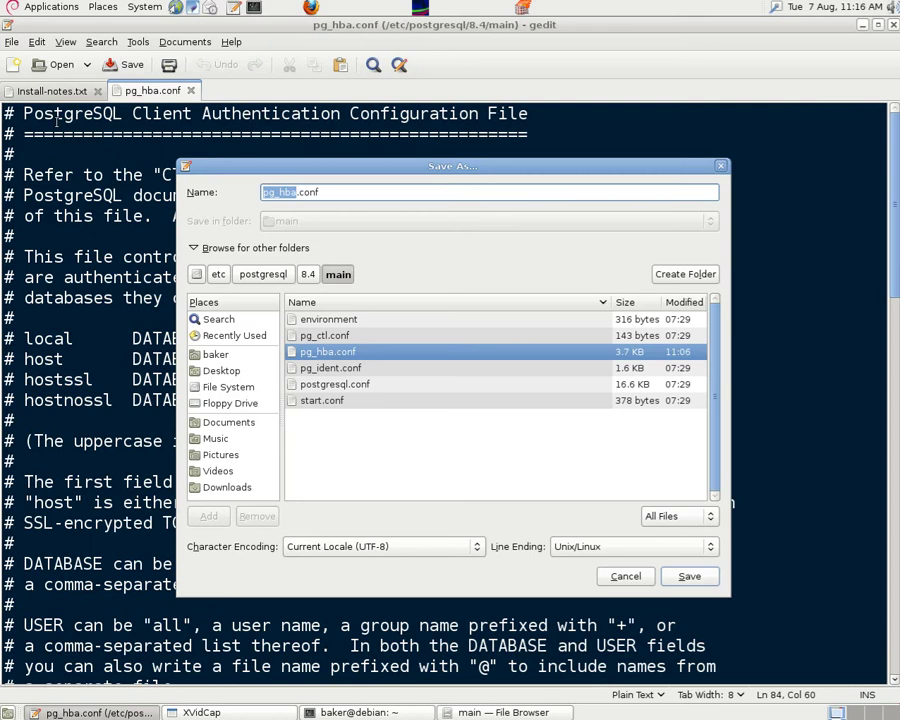
pyautogui.click(221, 370)
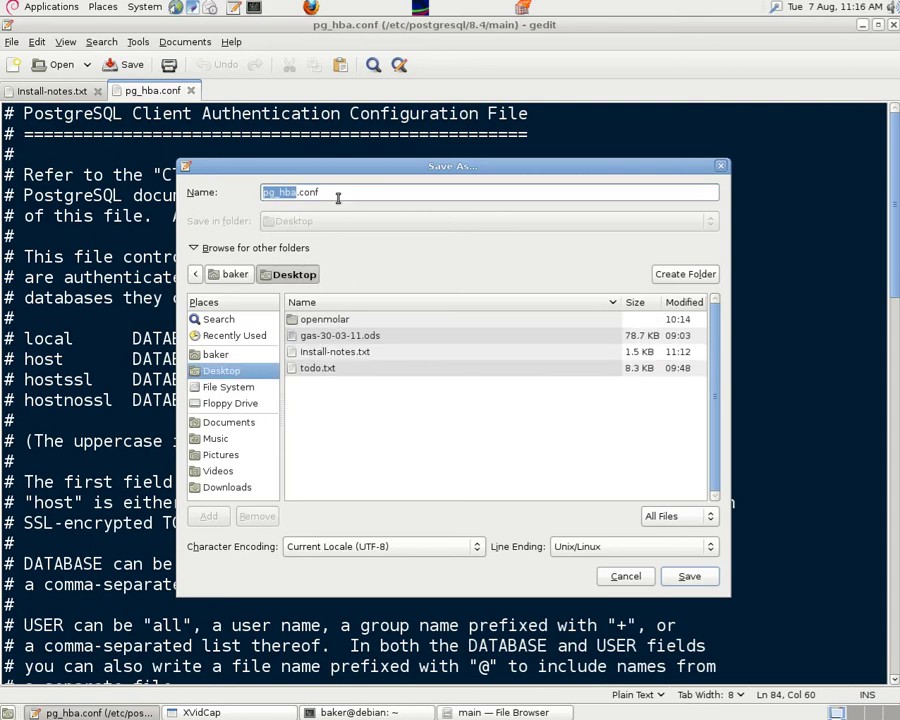
pyautogui.click(695, 577)
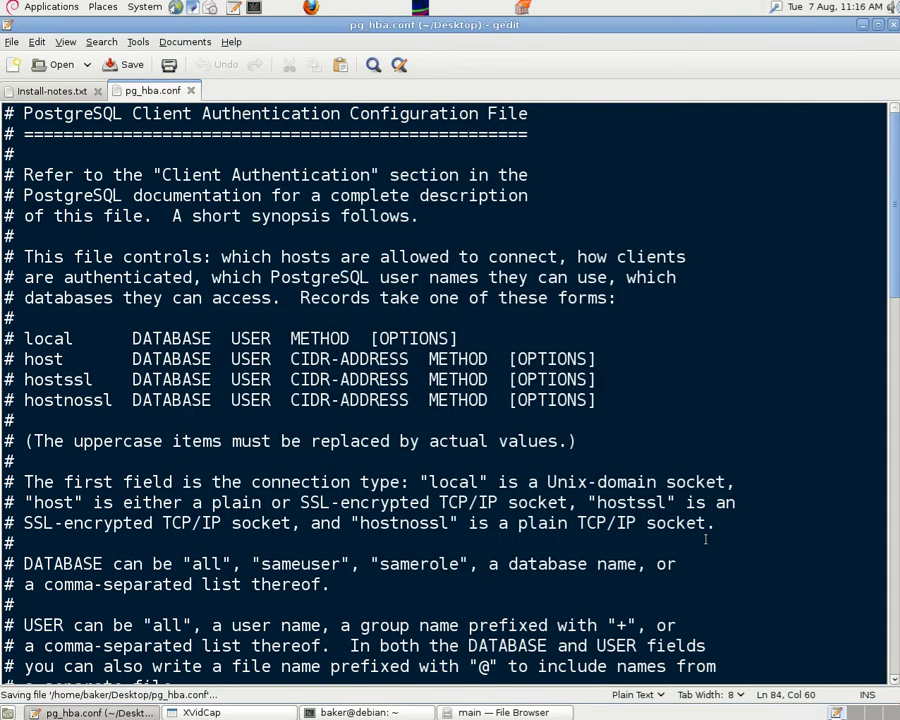
pyautogui.hotkey('ctrl', 'q')
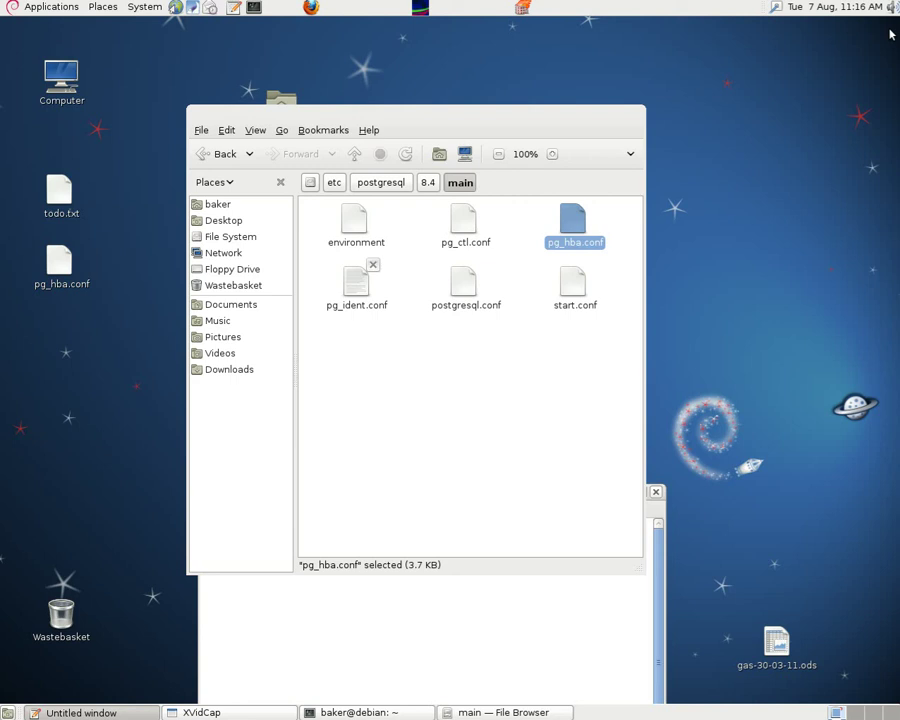
# - Reopen the Desktop pg_hba.conf and save it with trust on the IPv6 host line
pyautogui.doubleClick(66, 272)
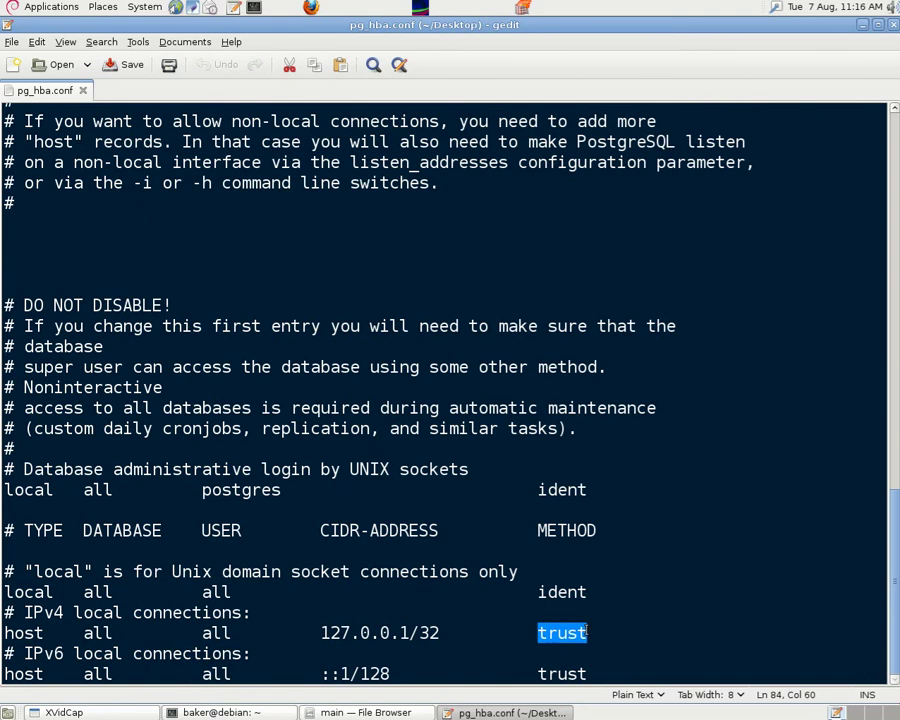
pyautogui.moveTo(540, 676); pyautogui.dragTo(594, 673)
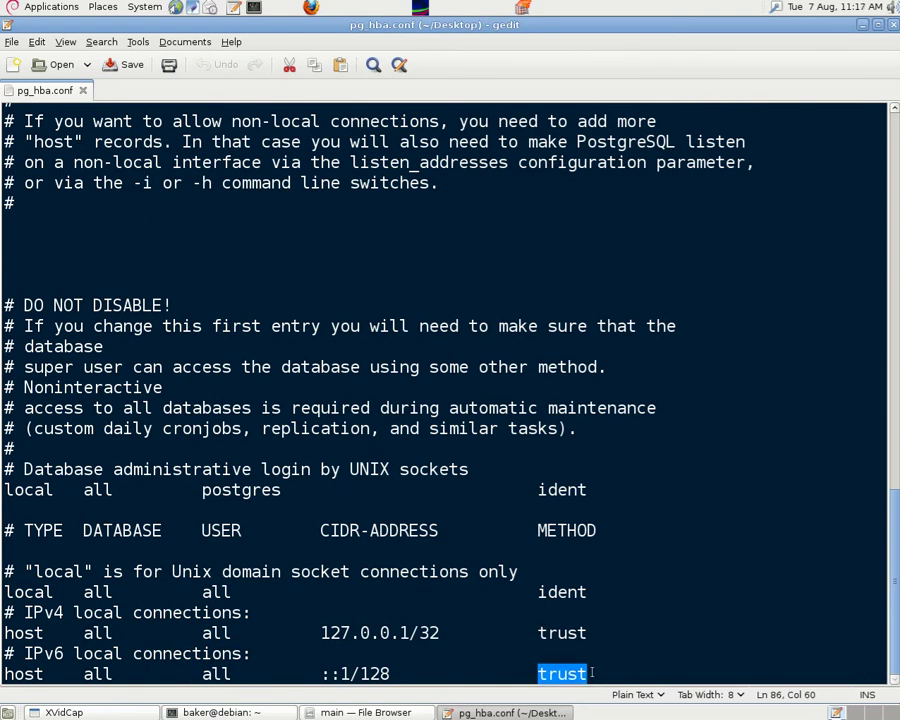
pyautogui.click(12, 42)
pyautogui.click(29, 97)
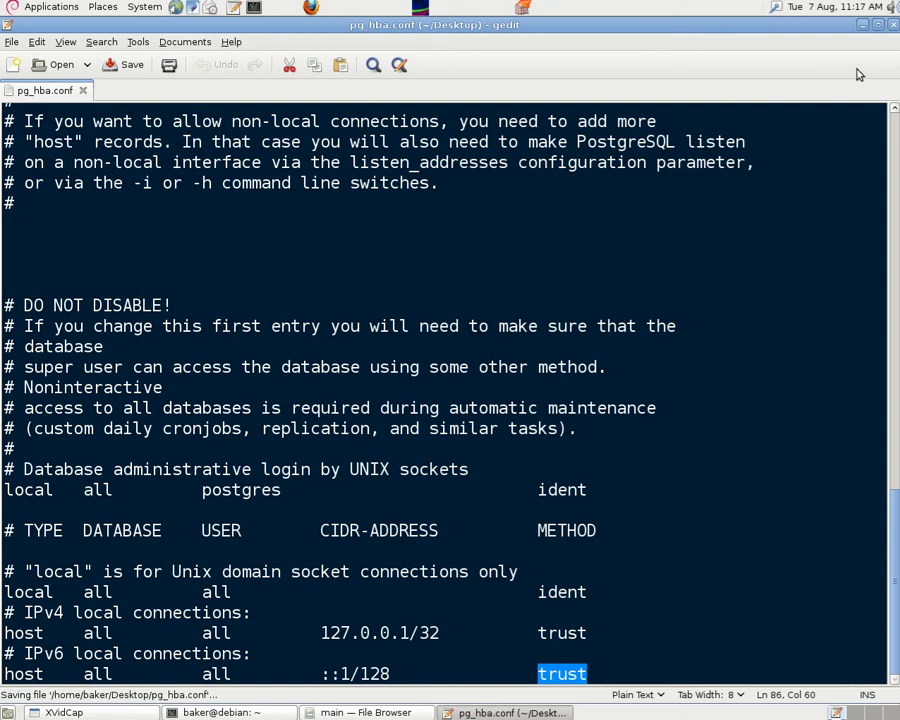
# - Close the editor and the file browser, bringing the root terminal forward
pyautogui.click(894, 27)
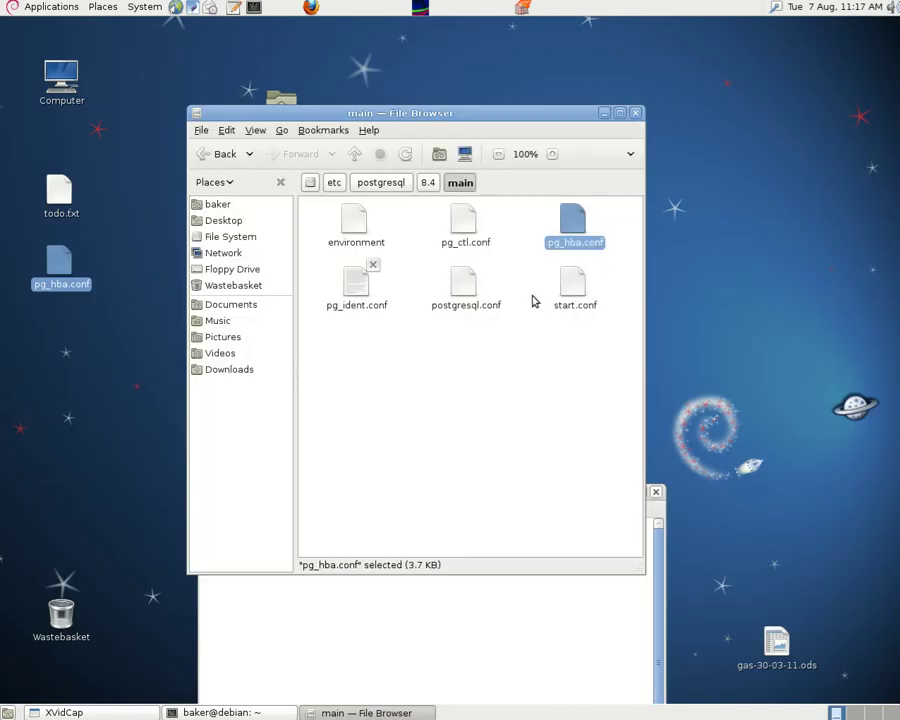
pyautogui.click(256, 713)
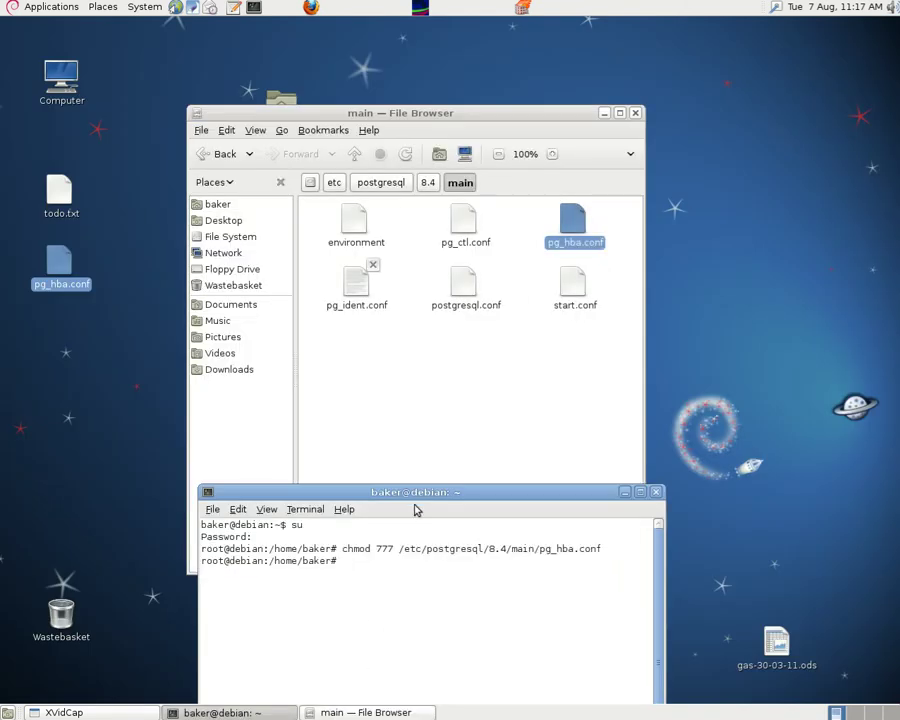
pyautogui.moveTo(412, 499); pyautogui.dragTo(410, 511)
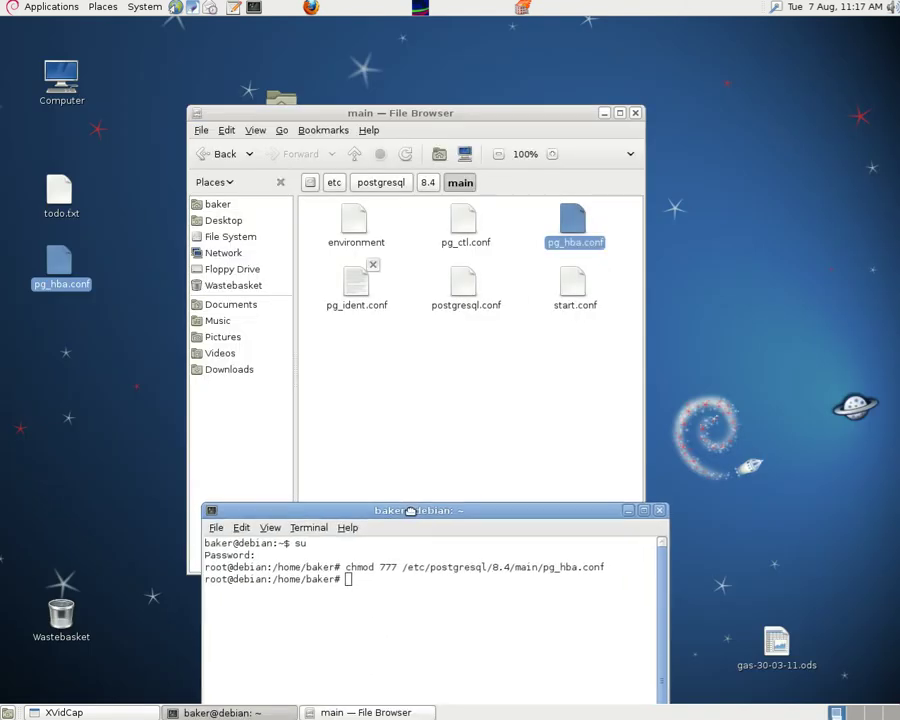
pyautogui.click(635, 113)
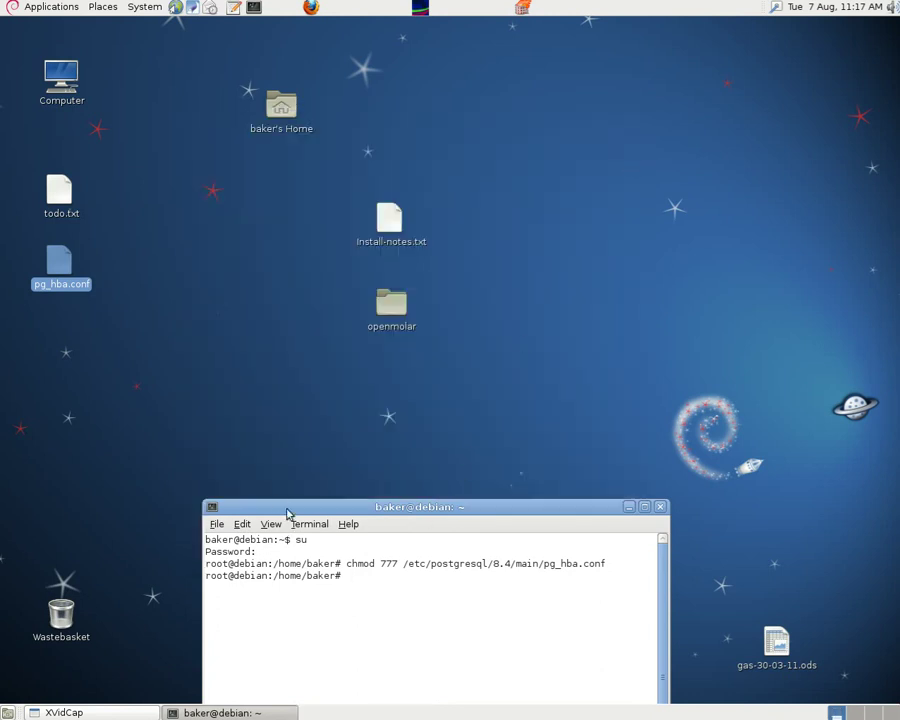
pyautogui.moveTo(272, 500); pyautogui.dragTo(532, 190)
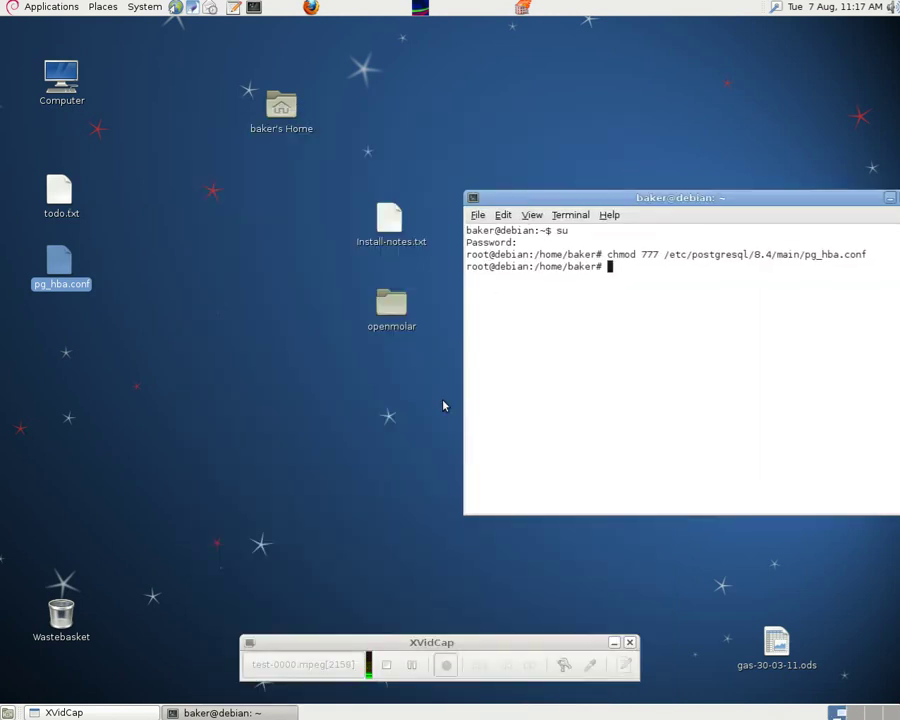
# - Copy the 'cp pg_hba.conf /etc/postgresql/8.4/main' command from Install-notes.txt
pyautogui.doubleClick(398, 220)
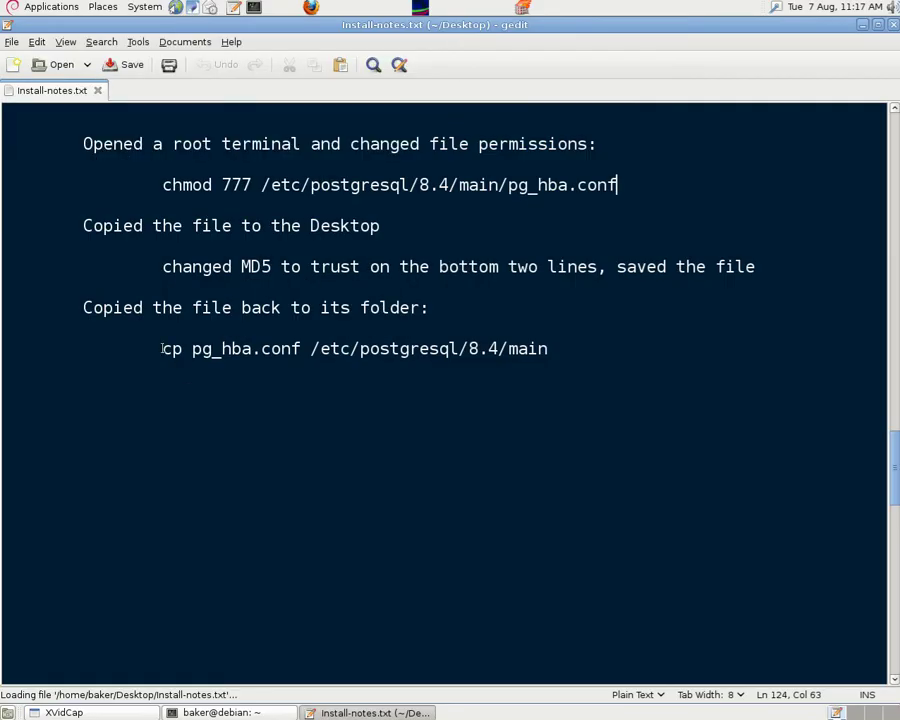
pyautogui.moveTo(162, 348); pyautogui.dragTo(551, 345)
pyautogui.rightClick(537, 349)
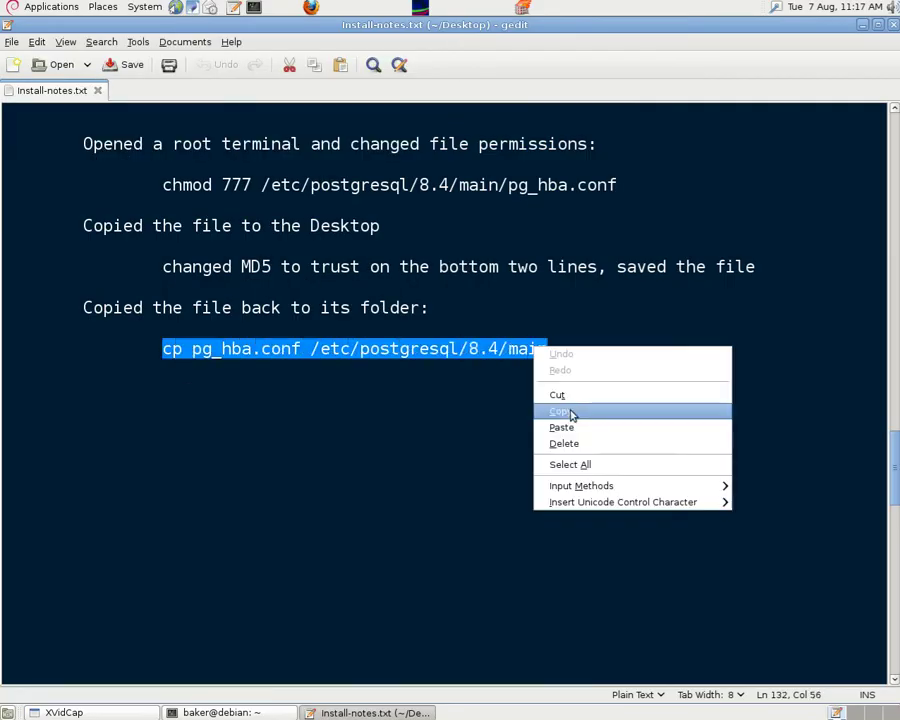
pyautogui.click(570, 413)
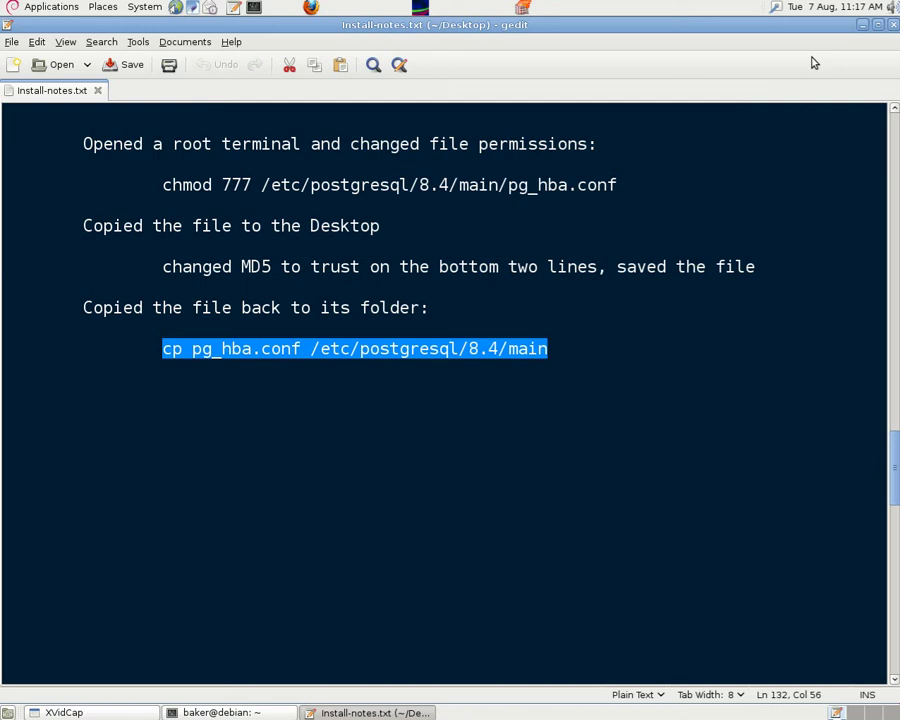
pyautogui.click(862, 24)
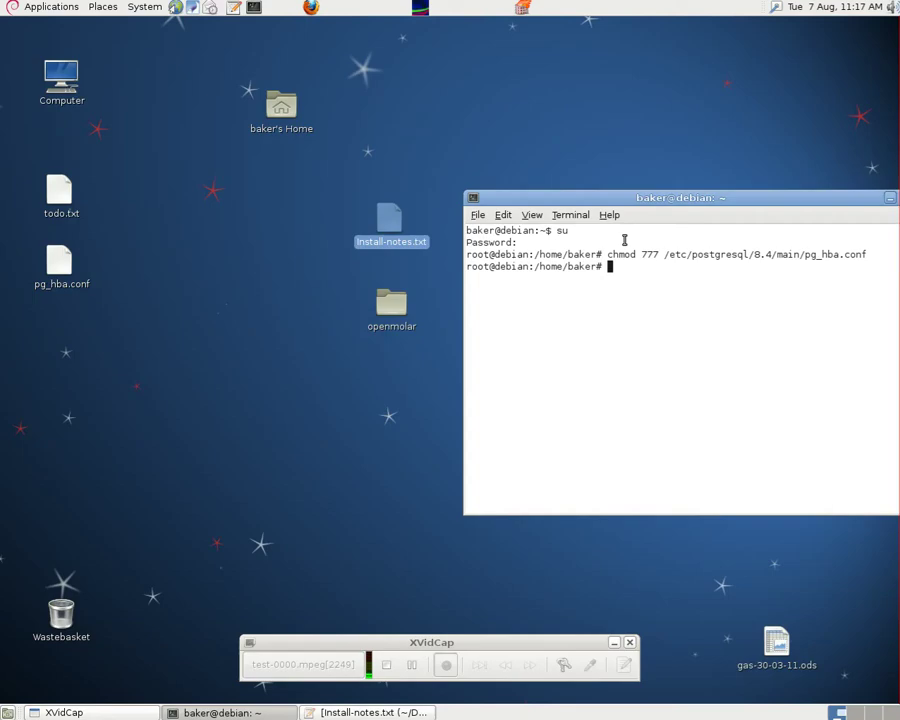
# - From the Desktop directory, run the pasted cp into /etc/postgresql/8.4/main, then close the terminal
pyautogui.click(200, 713)
pyautogui.click(212, 713)
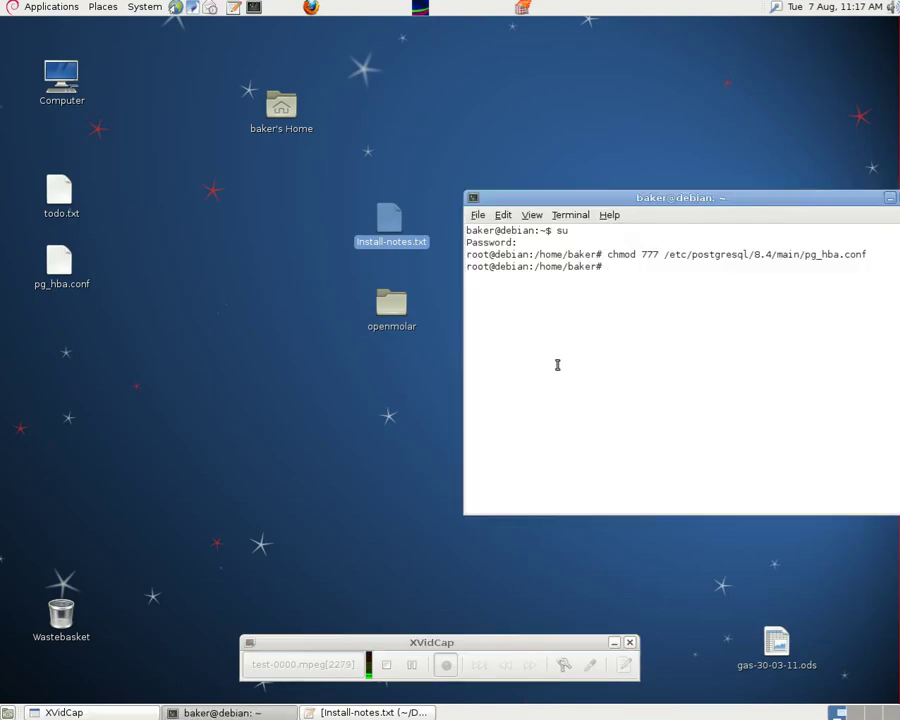
pyautogui.moveTo(594, 194); pyautogui.dragTo(398, 180)
pyautogui.write('c')
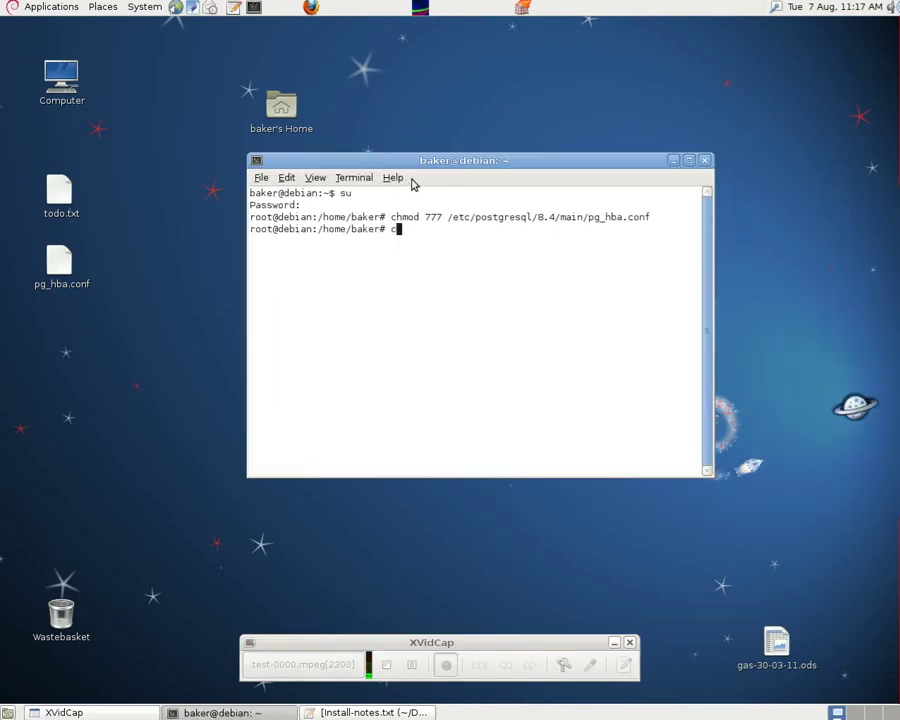
pyautogui.write('d Desktop')
pyautogui.press('Return')
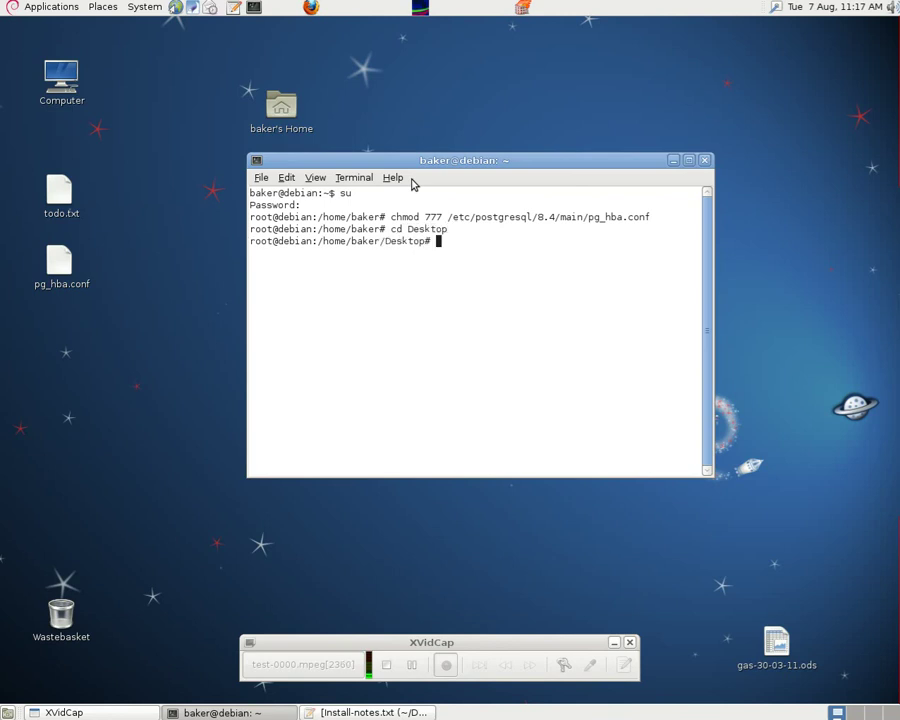
pyautogui.hotkey('ctrl', 'shift', 'v')
pyautogui.press('Return')
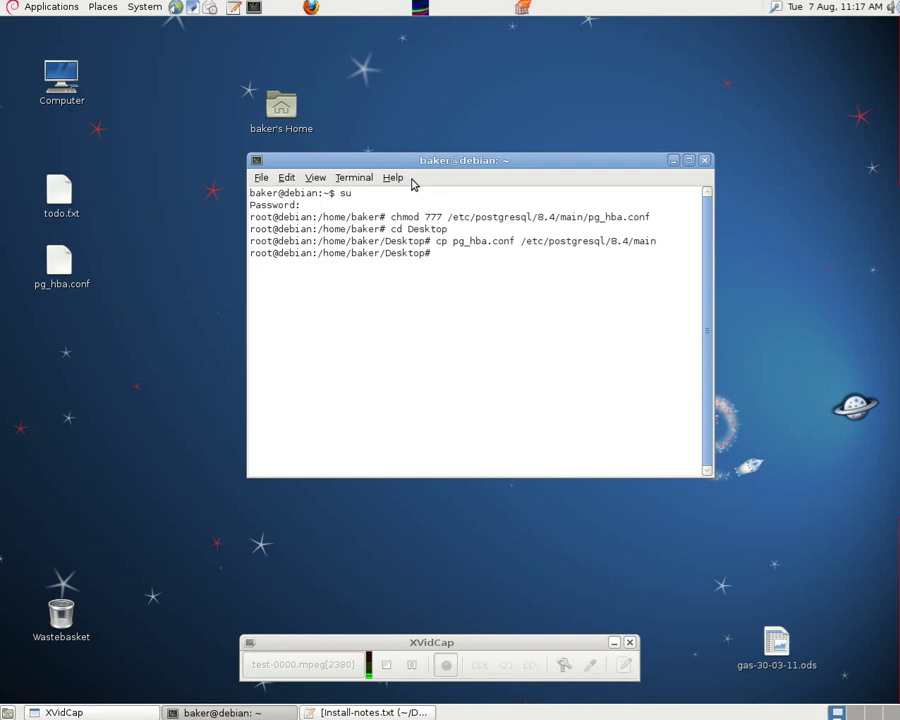
pyautogui.click(704, 161)
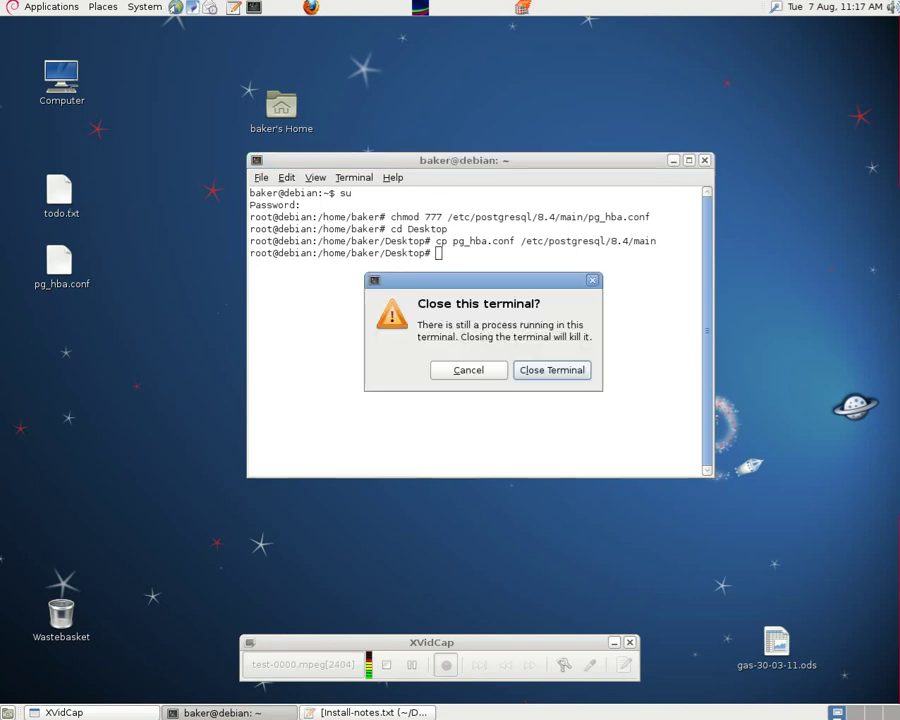
pyautogui.click(520, 374)
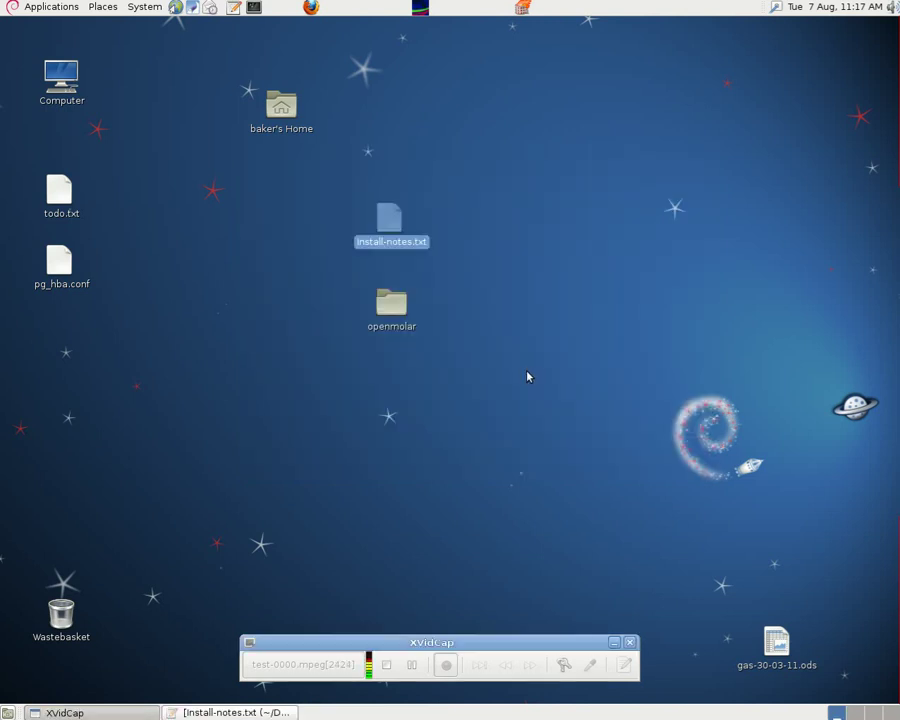
# - Bring Install-notes.txt back and scroll to the Applications/Office launcher lines
pyautogui.click(267, 712)
pyautogui.moveTo(891, 468); pyautogui.dragTo(872, 522)
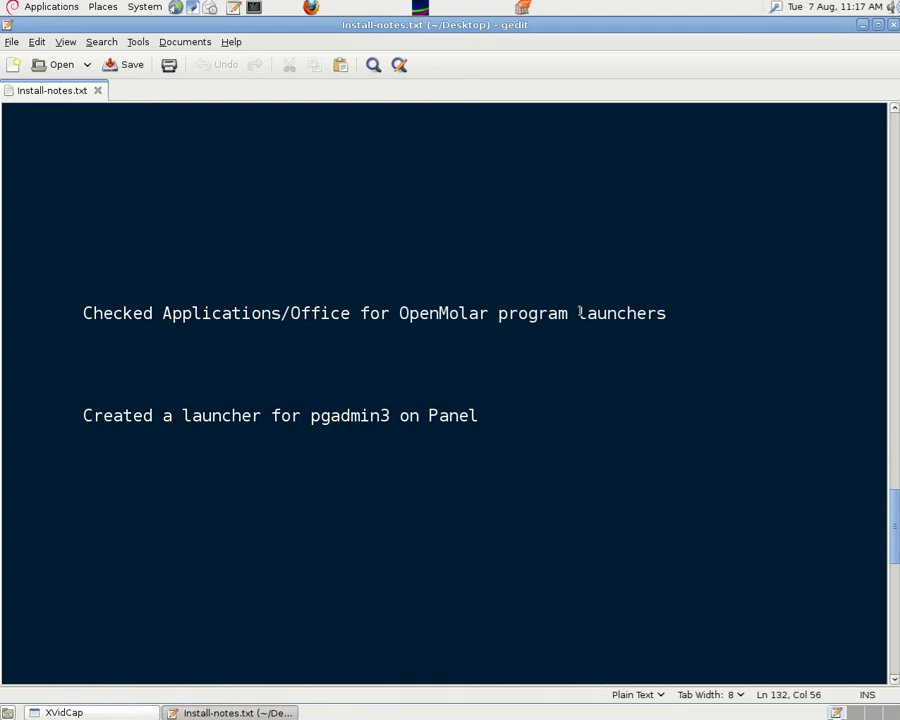
pyautogui.moveTo(580, 313); pyautogui.dragTo(665, 315)
pyautogui.click(202, 336)
pyautogui.moveTo(164, 313); pyautogui.dragTo(349, 313)
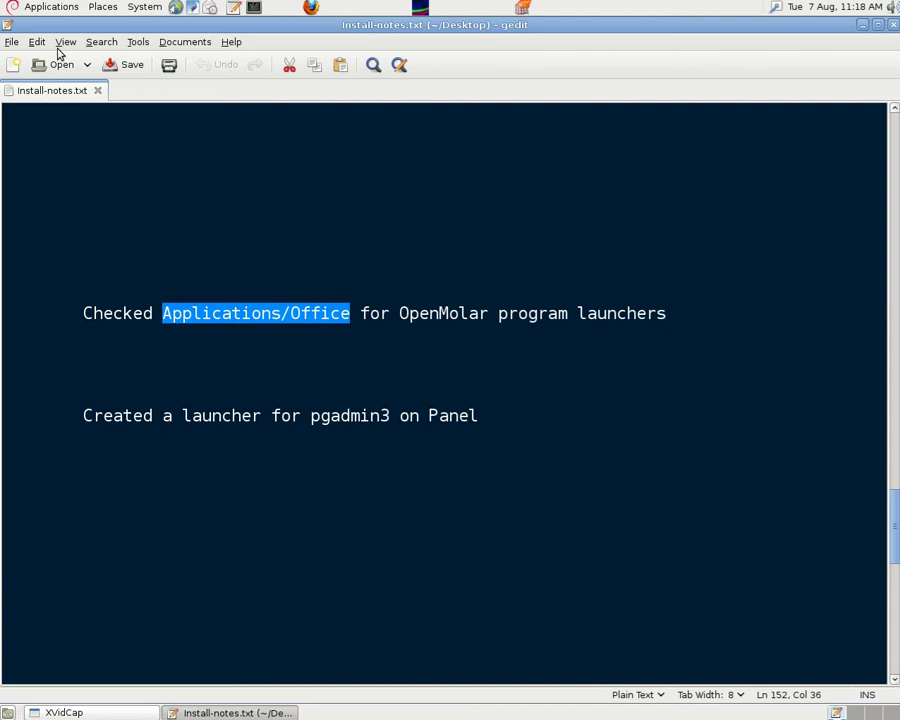
# - Confirm the OpenMolar2 and OpenMolar2-Admin launchers exist under Applications > Office
pyautogui.click(48, 8)
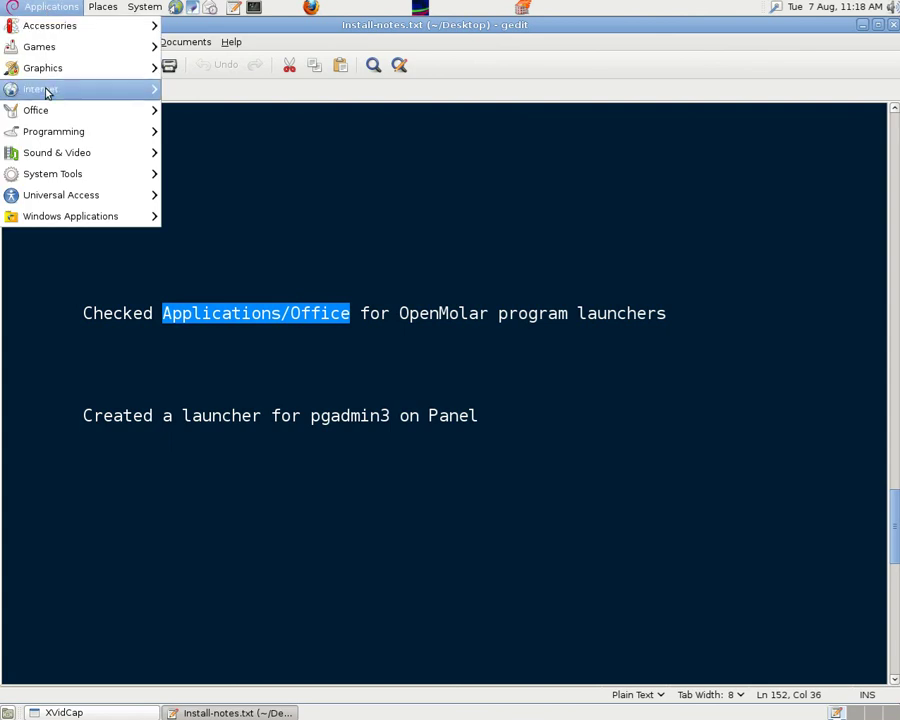
pyautogui.moveTo(40, 112)
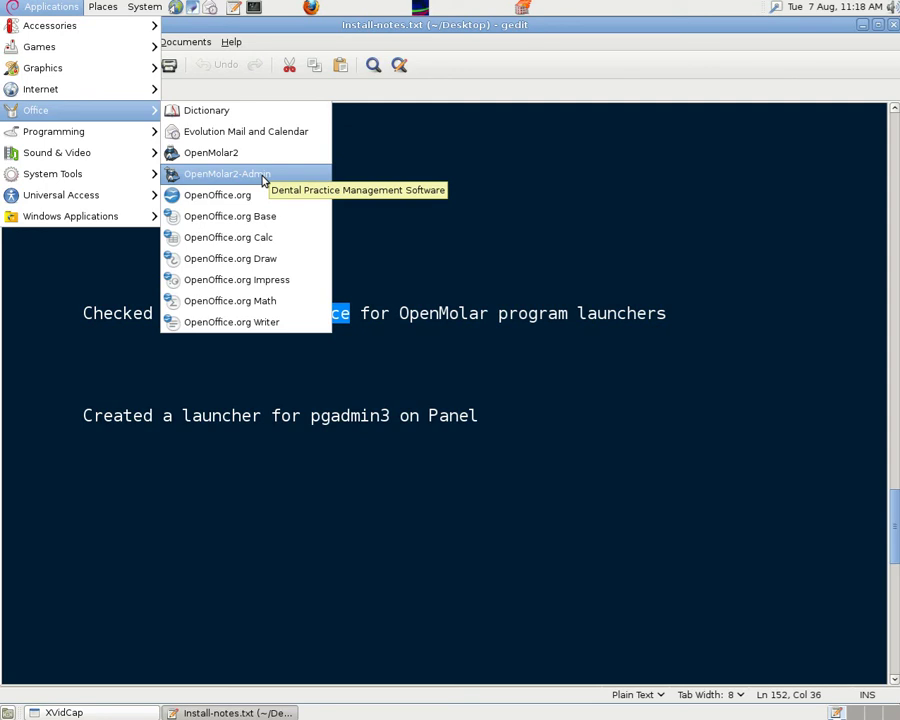
pyautogui.click(425, 189)
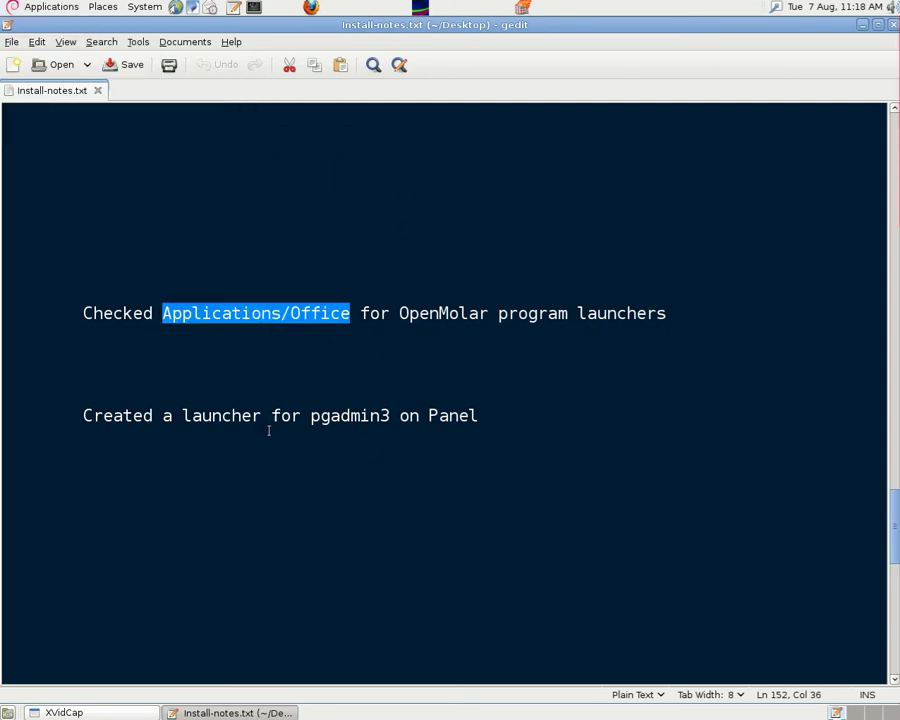
pyautogui.moveTo(182, 415); pyautogui.dragTo(386, 416)
# - Copy the word pgadmin3 from the install notes
pyautogui.click(312, 422)
pyautogui.rightClick(375, 423)
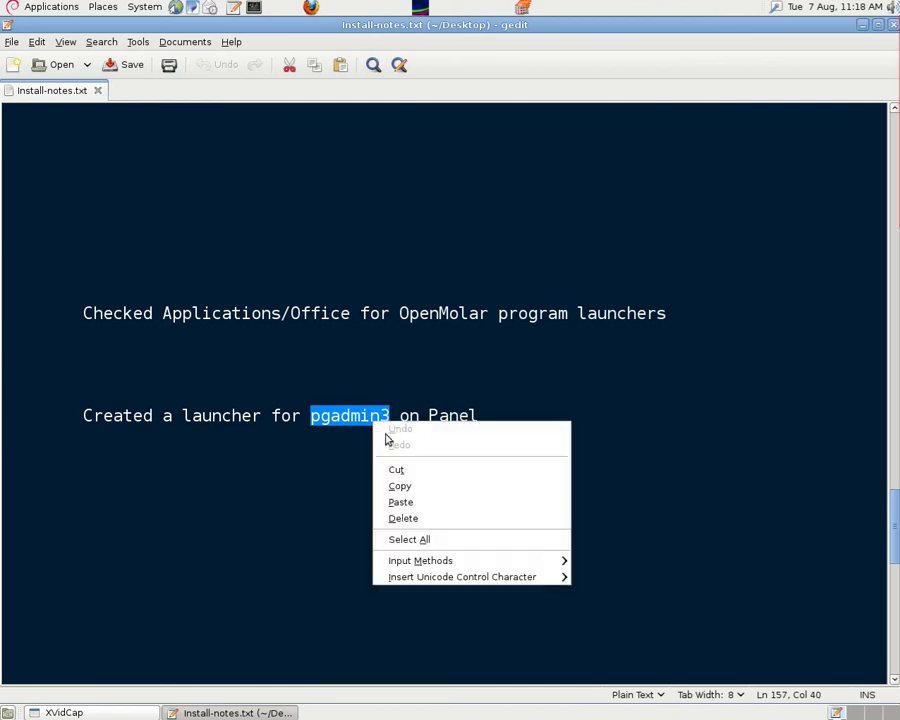
pyautogui.click(413, 484)
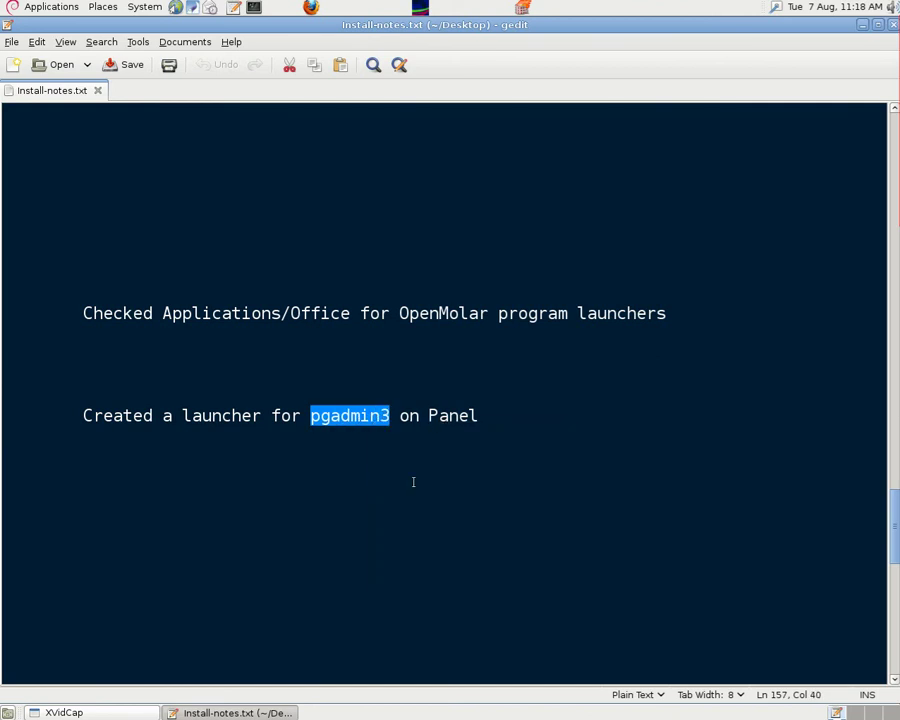
# - Add a Custom Application Launcher named pgadmin3 with command pgadmin3 to the top panel
pyautogui.rightClick(353, 8)
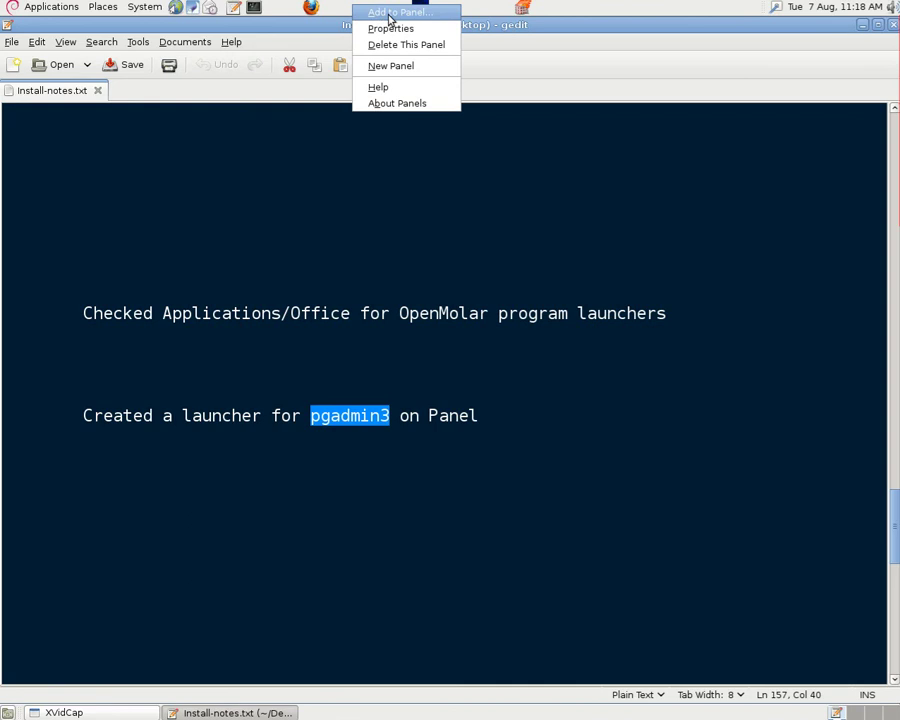
pyautogui.click(392, 13)
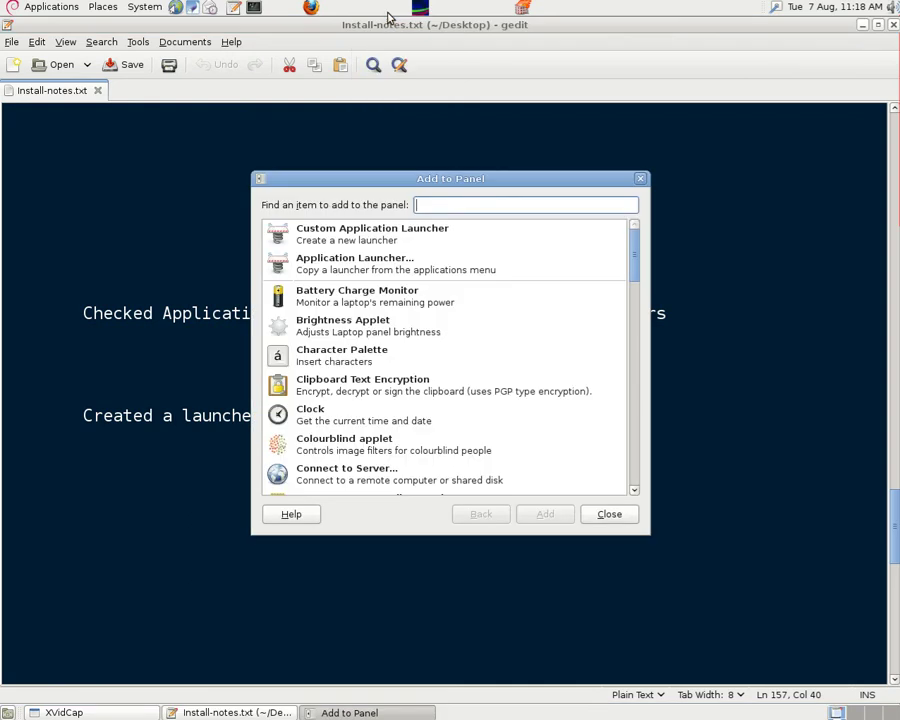
pyautogui.click(389, 236)
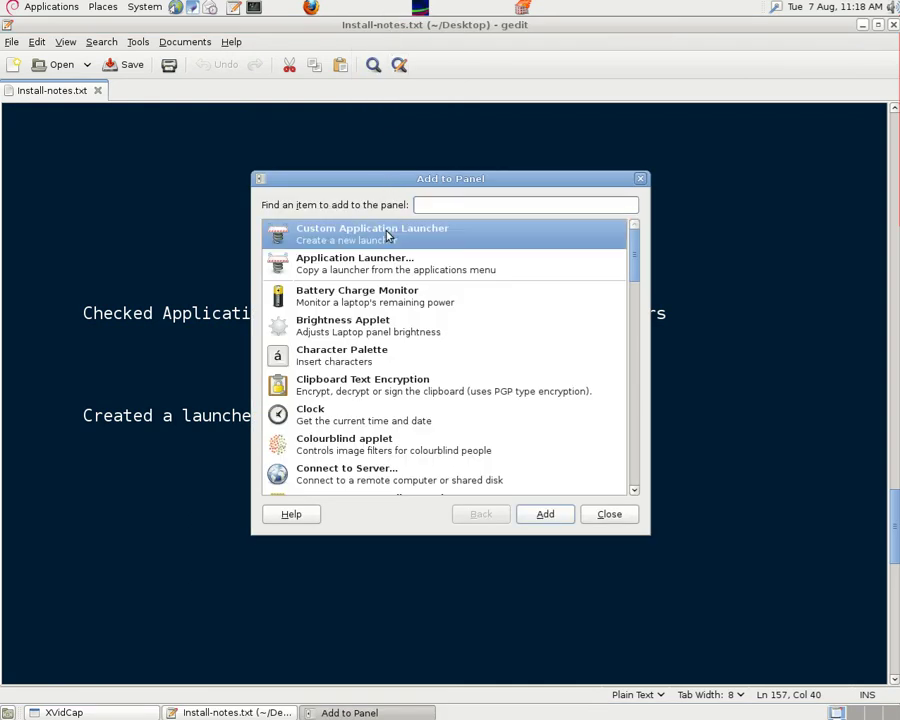
pyautogui.click(545, 515)
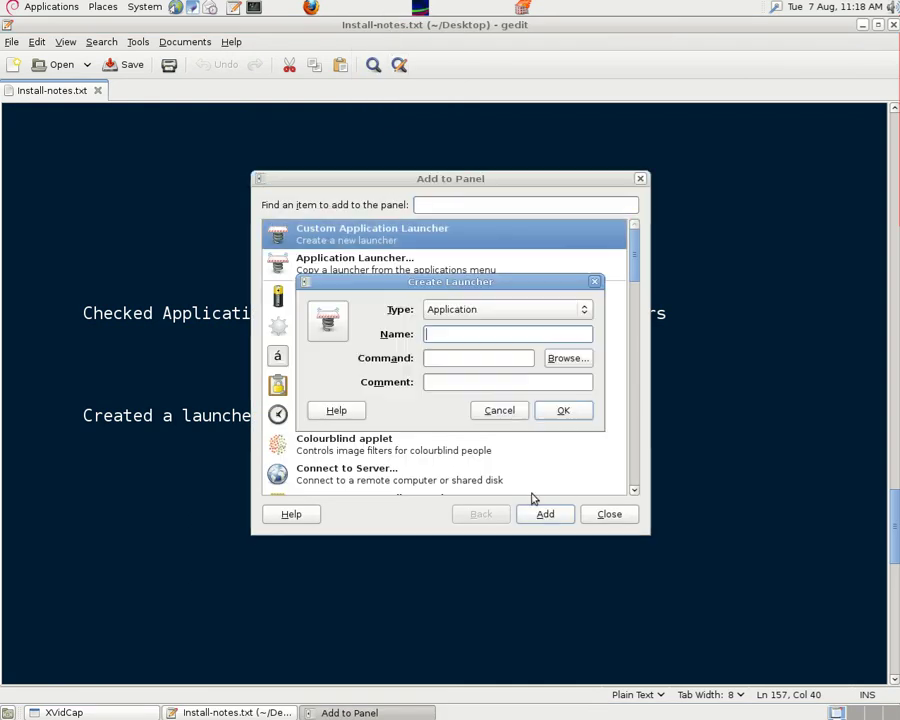
pyautogui.write('pgadmin3')
pyautogui.click(458, 360)
pyautogui.write('pgadmin3')
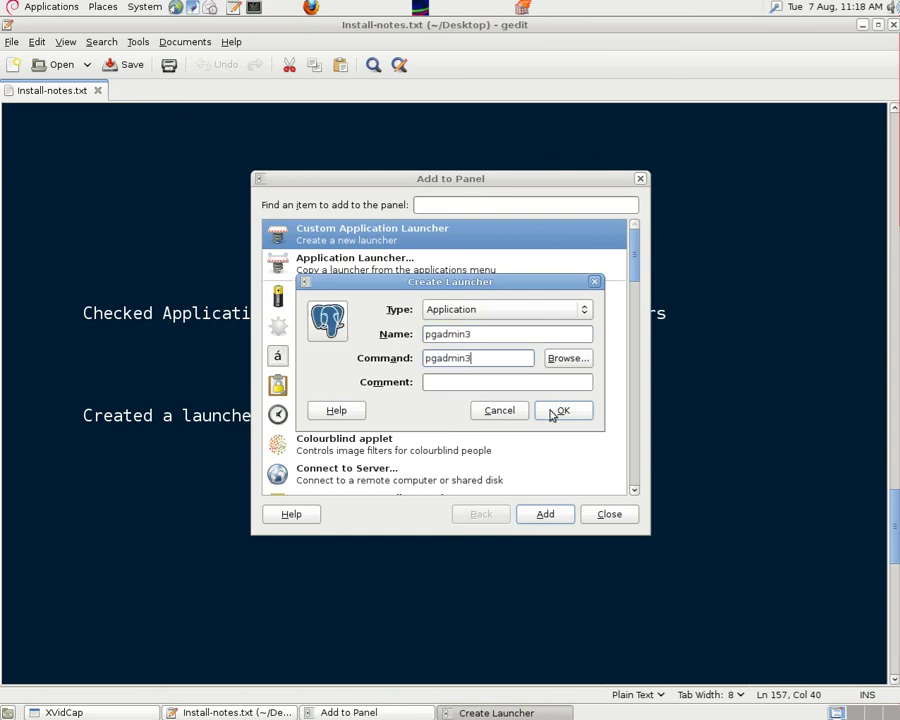
pyautogui.click(560, 411)
pyautogui.click(605, 515)
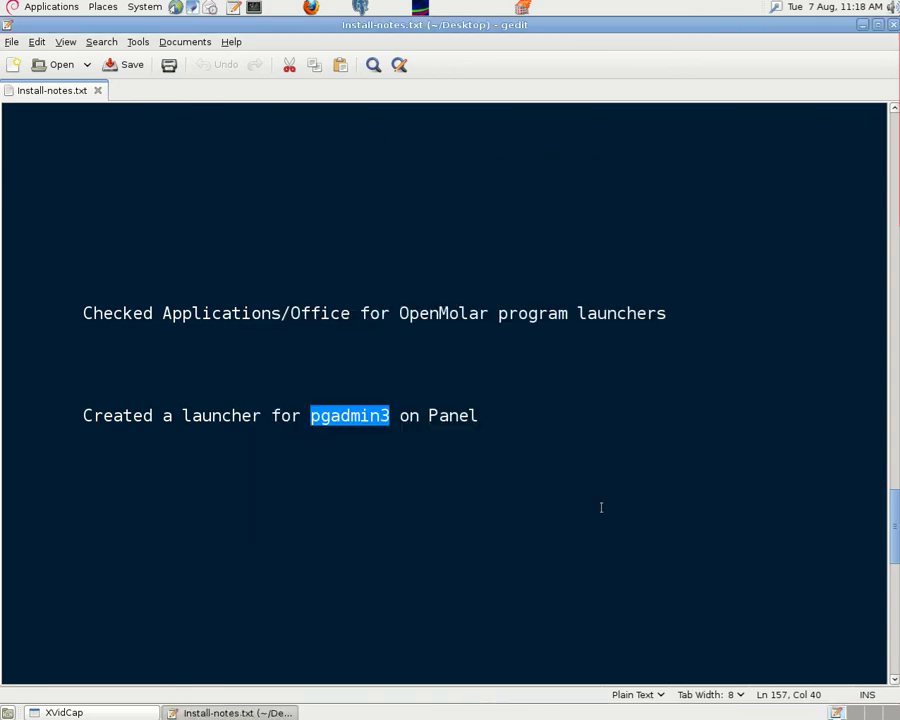
pyautogui.click(360, 8)
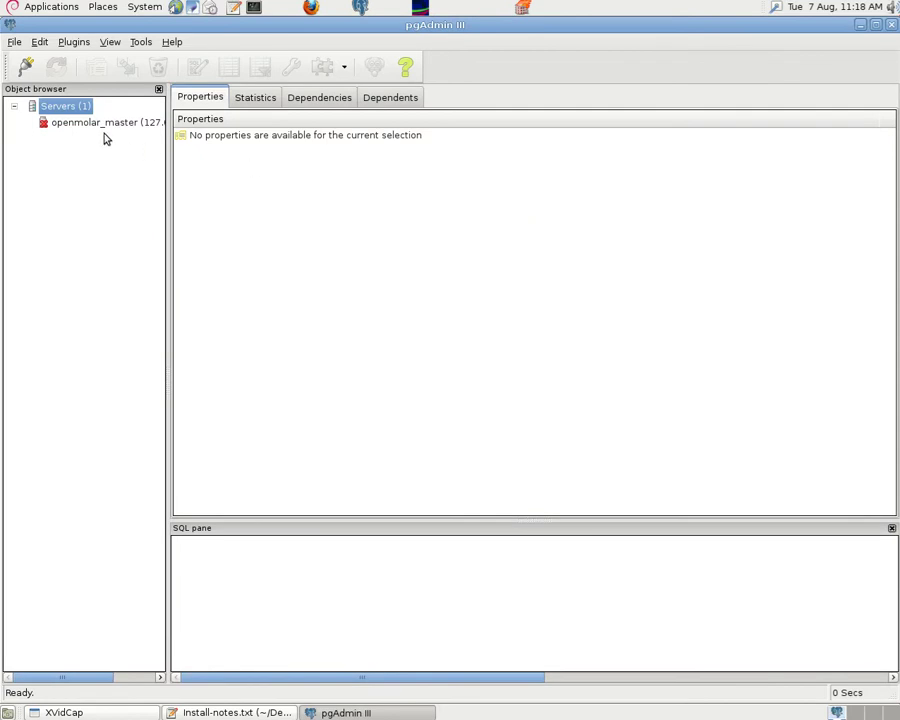
pyautogui.click(82, 125)
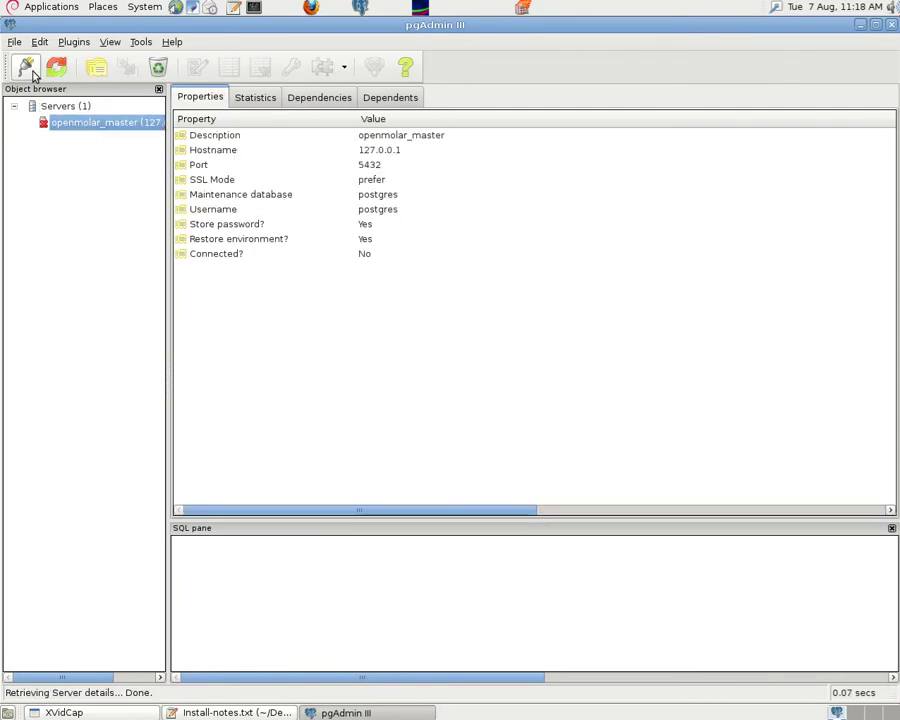
pyautogui.doubleClick(56, 124)
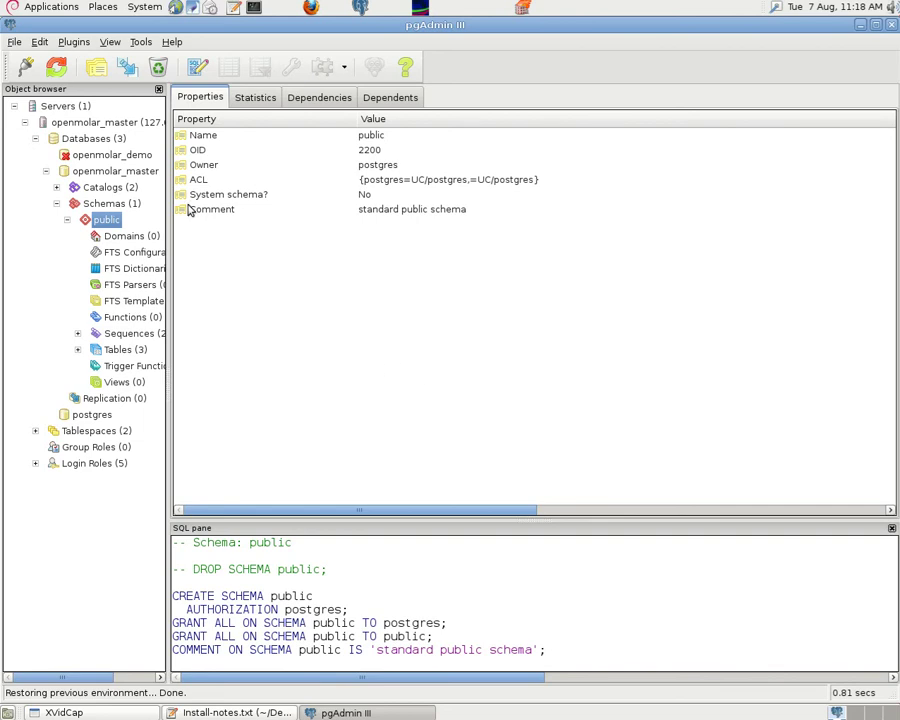
pyautogui.click(66, 171)
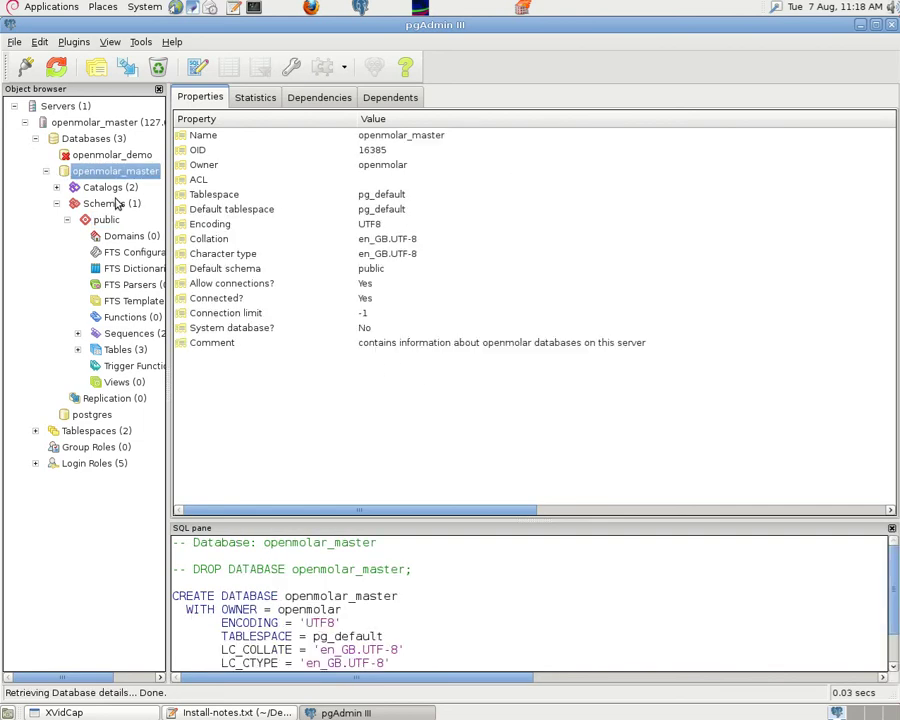
pyautogui.click(57, 187)
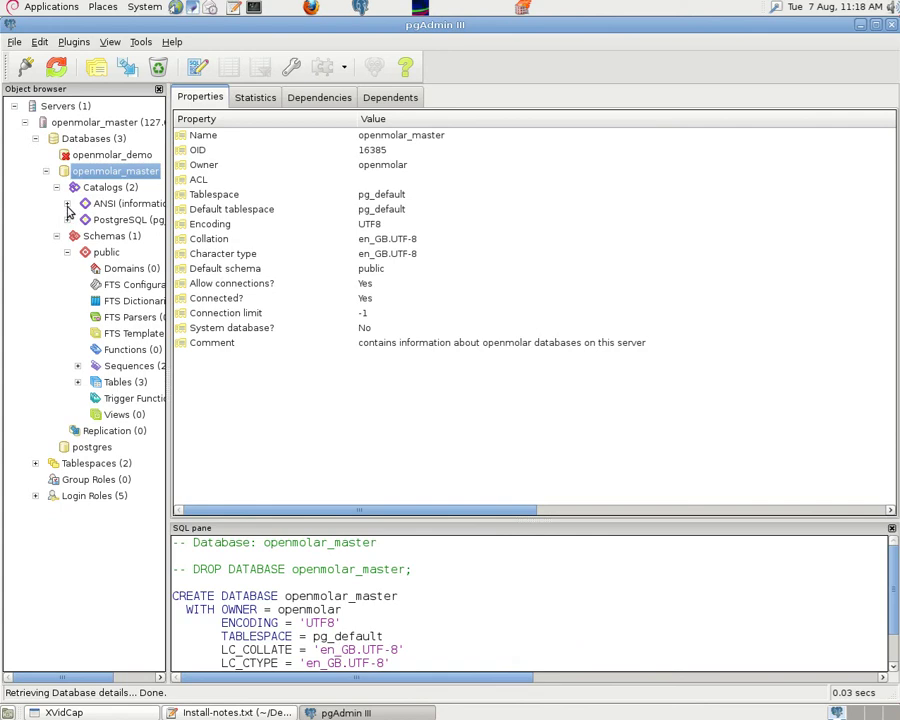
pyautogui.click(67, 204)
pyautogui.click(78, 219)
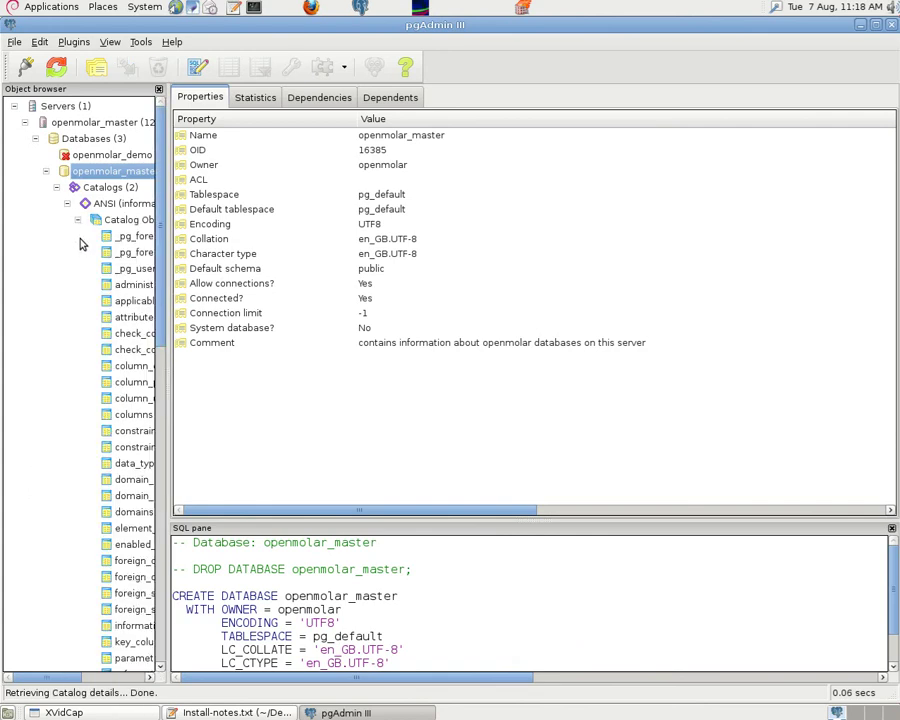
pyautogui.click(78, 219)
pyautogui.click(67, 204)
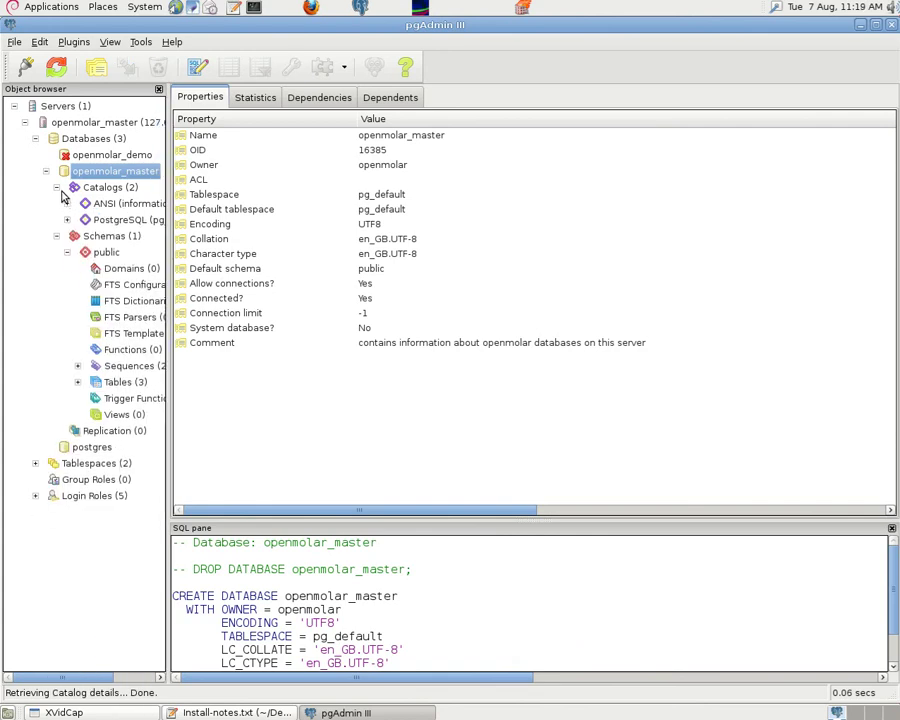
pyautogui.click(57, 187)
pyautogui.click(45, 171)
pyautogui.click(90, 138)
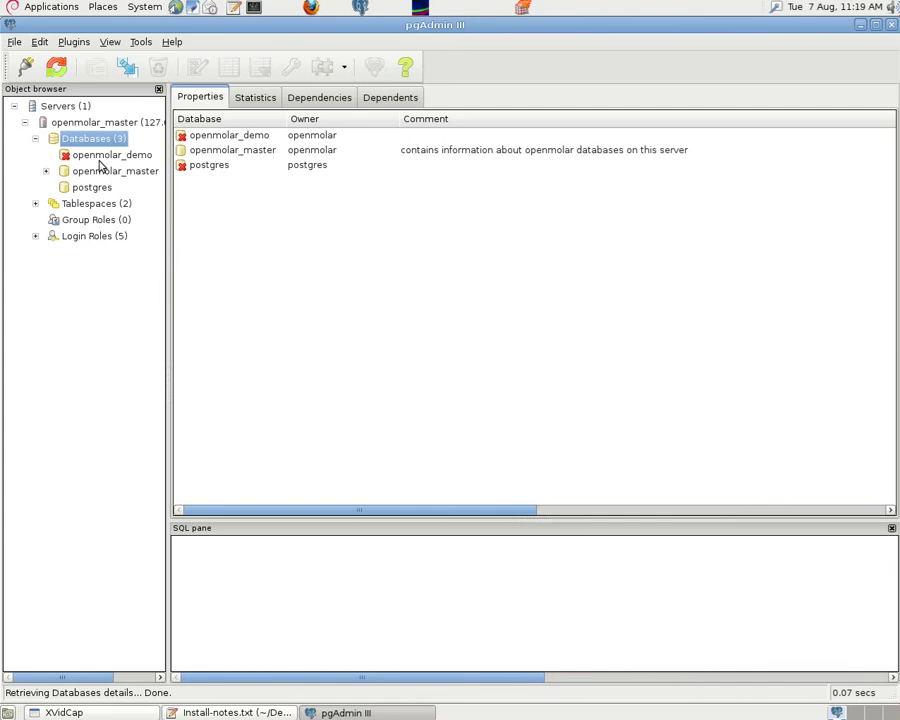
pyautogui.click(14, 42)
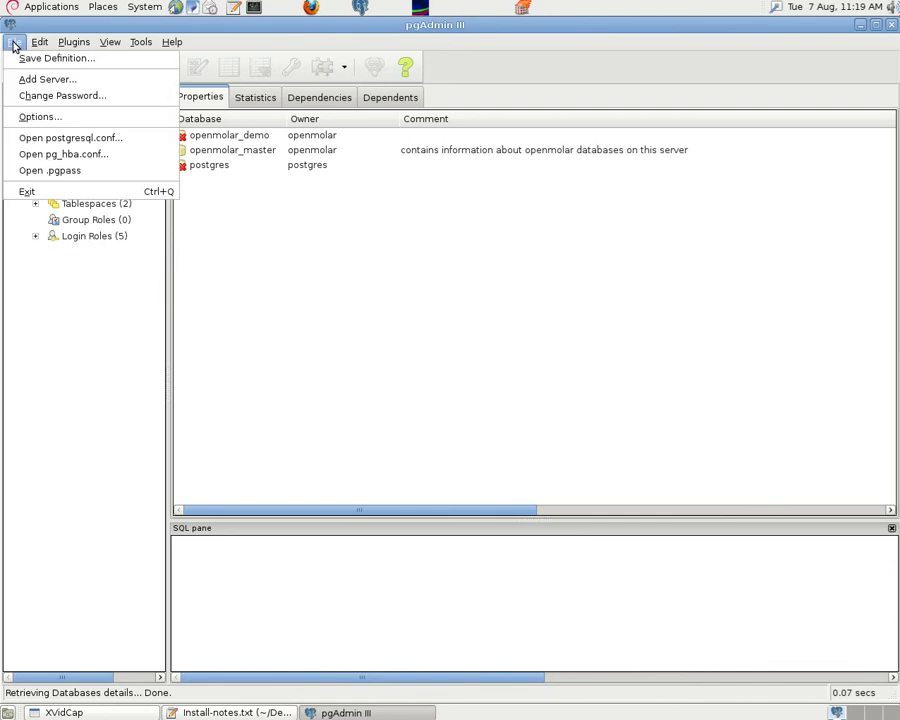
pyautogui.click(62, 191)
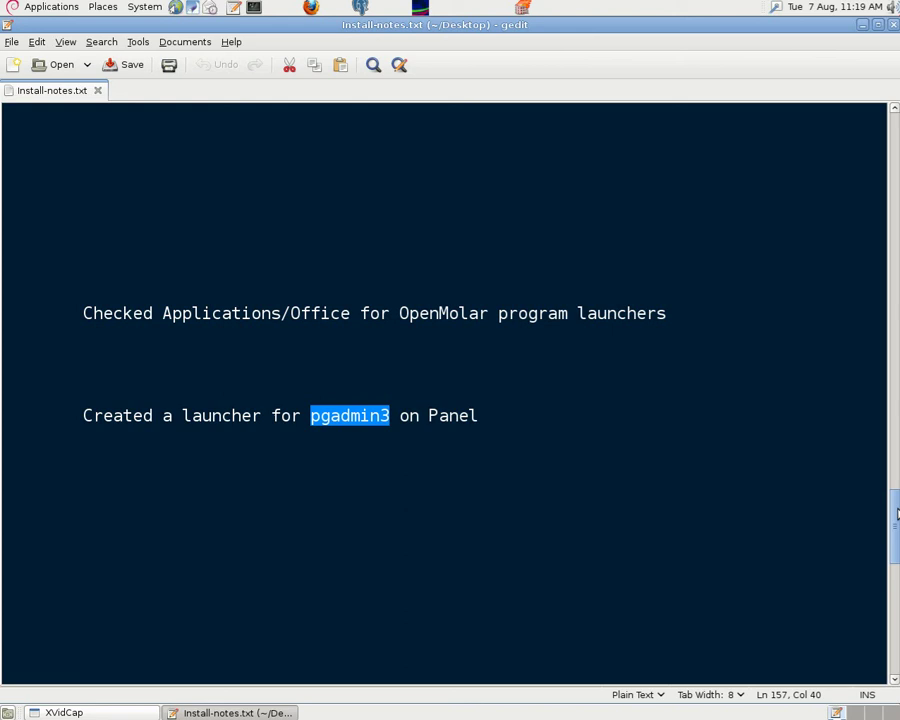
pyautogui.click(34, 12)
pyautogui.moveTo(44, 110)
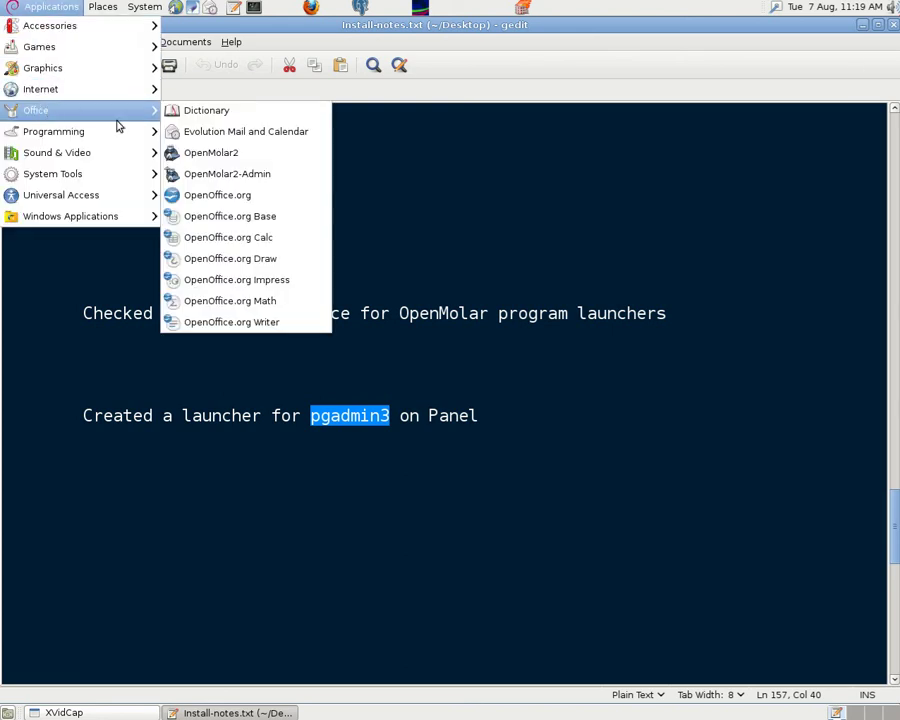
pyautogui.click(232, 173)
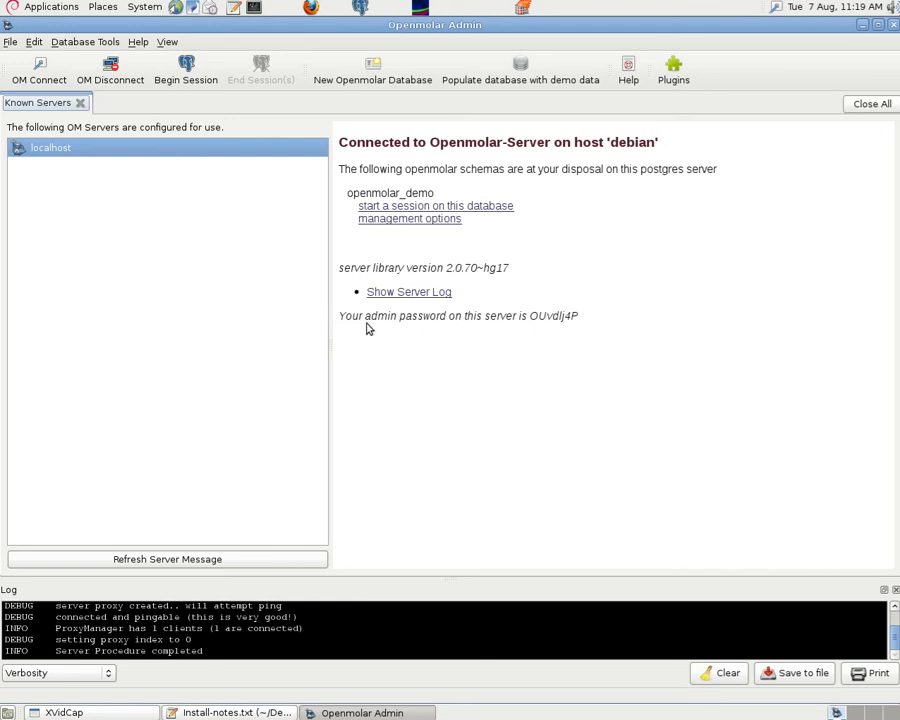
pyautogui.moveTo(531, 316); pyautogui.dragTo(584, 316)
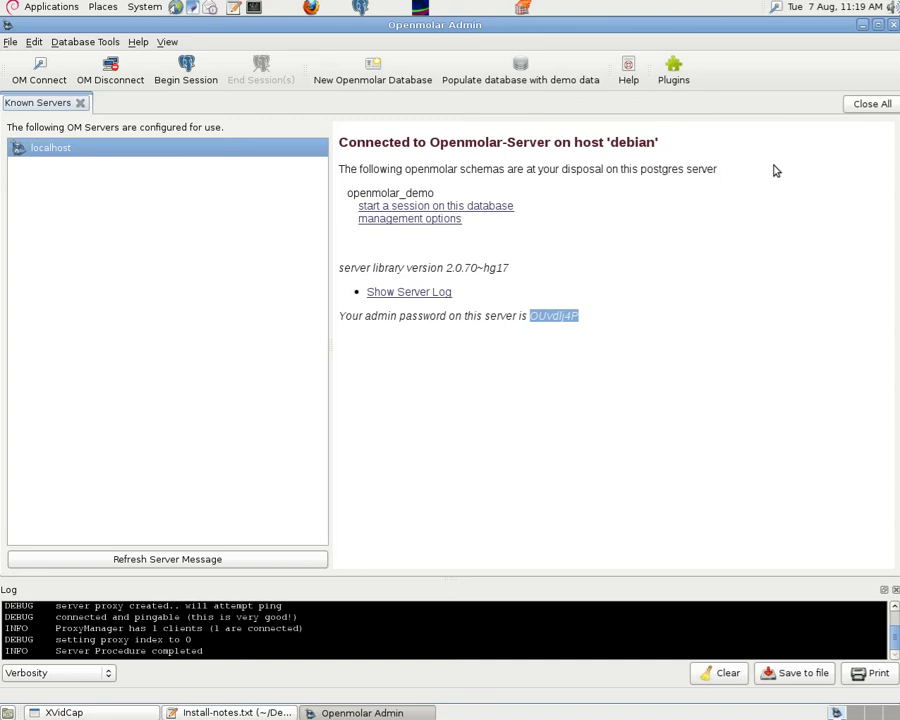
pyautogui.click(10, 42)
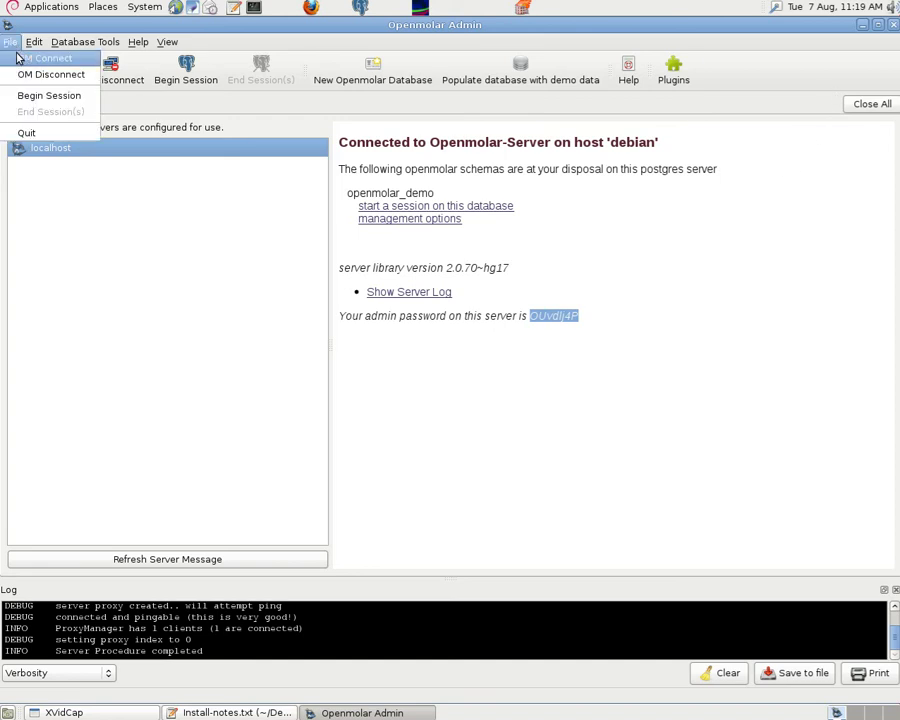
pyautogui.click(44, 133)
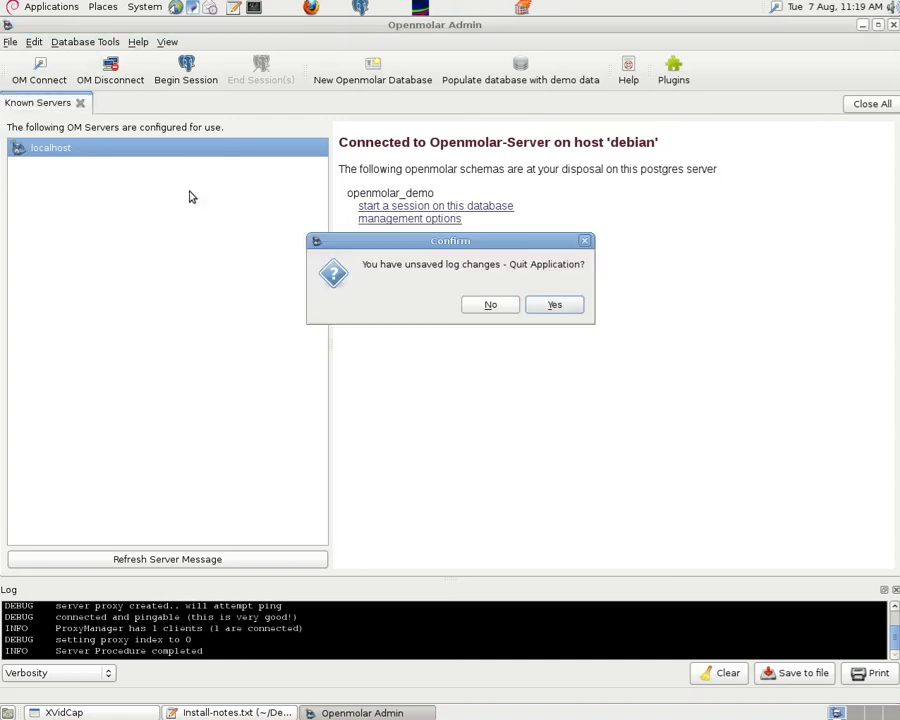
# - Quit discarding unsaved log changes, launch OpenMolar2 and connect to the Openmolar Demo Database
pyautogui.click(555, 305)
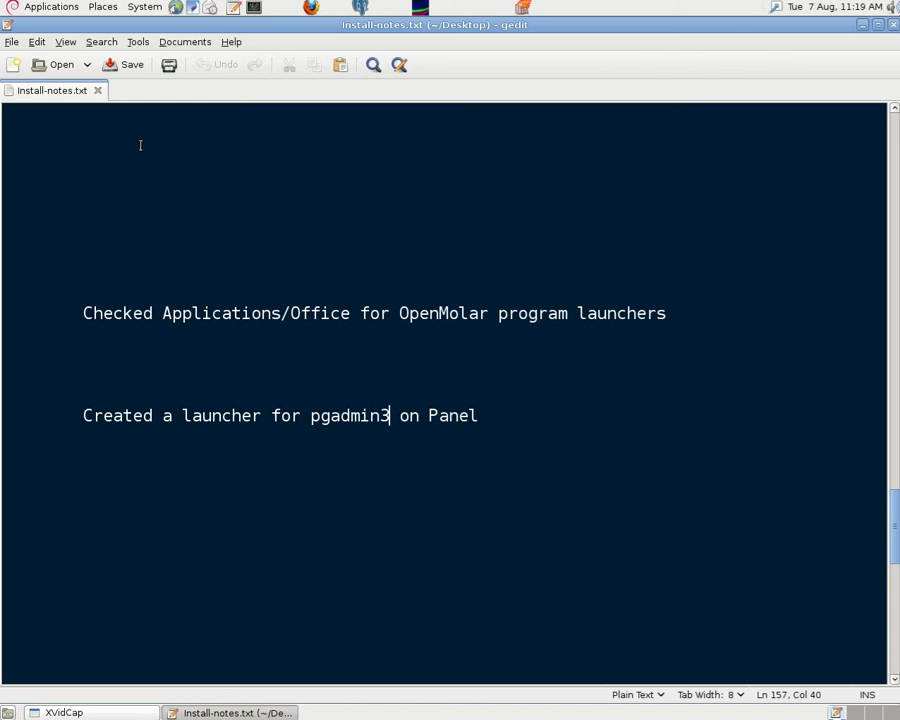
pyautogui.click(36, 8)
pyautogui.moveTo(42, 118)
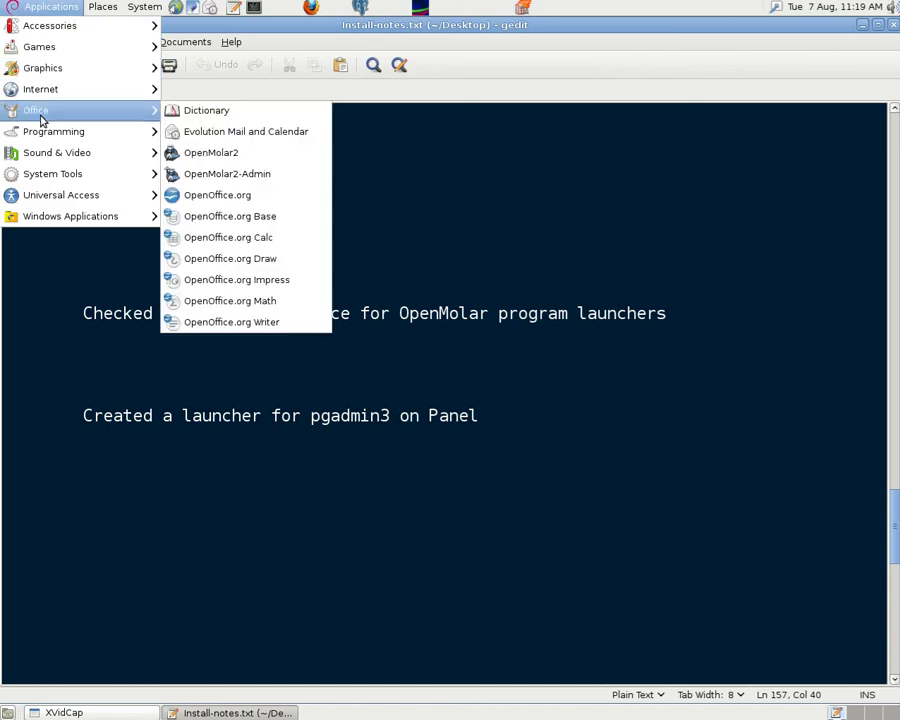
pyautogui.click(212, 156)
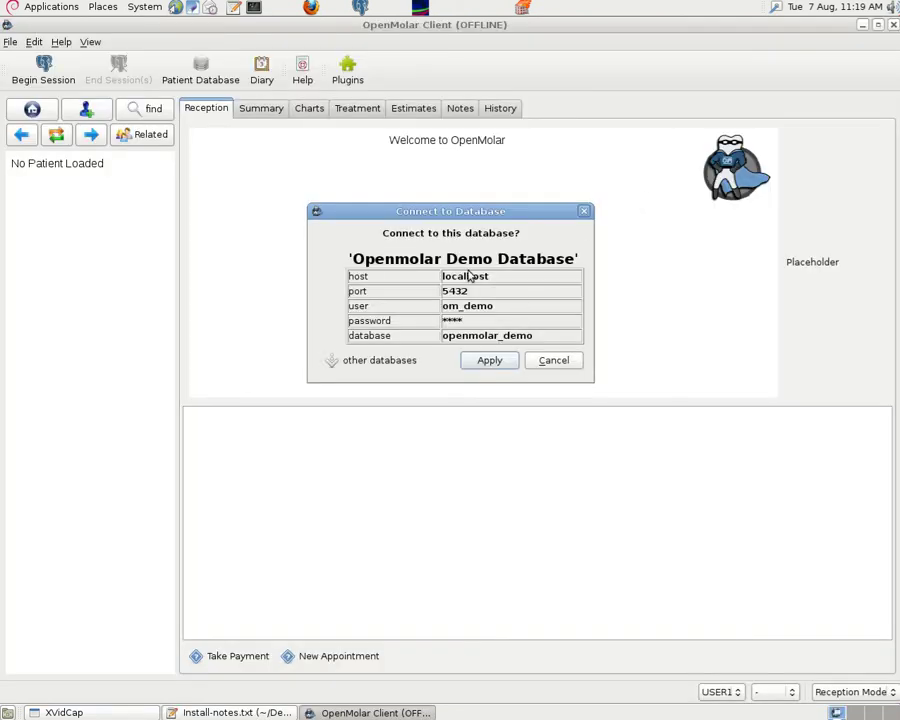
pyautogui.click(489, 361)
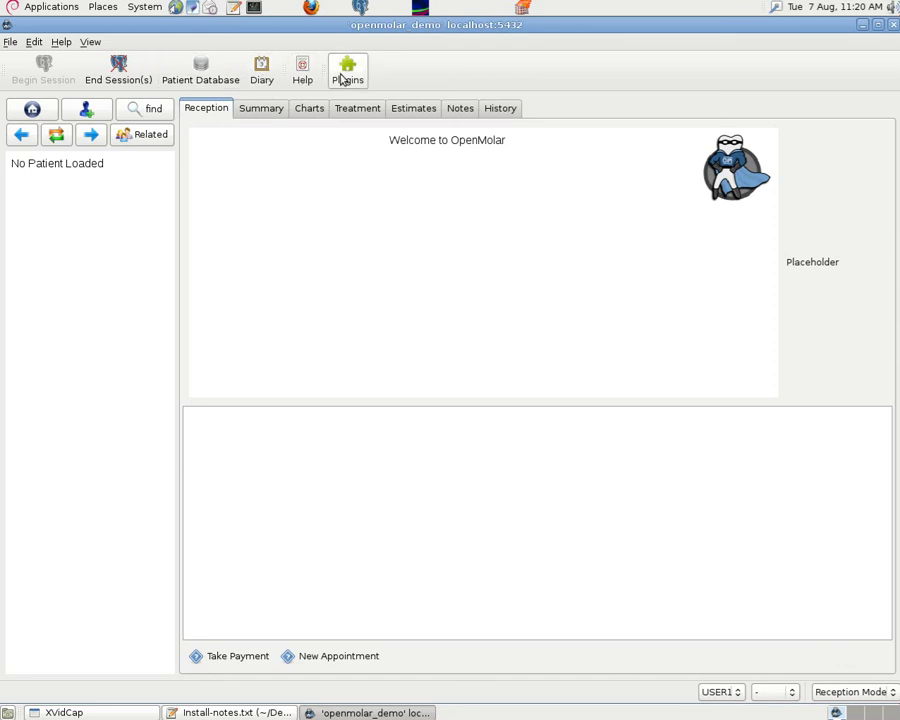
# - Try and cancel the New Patient form, check relatives, then view the Summary page
pyautogui.click(87, 114)
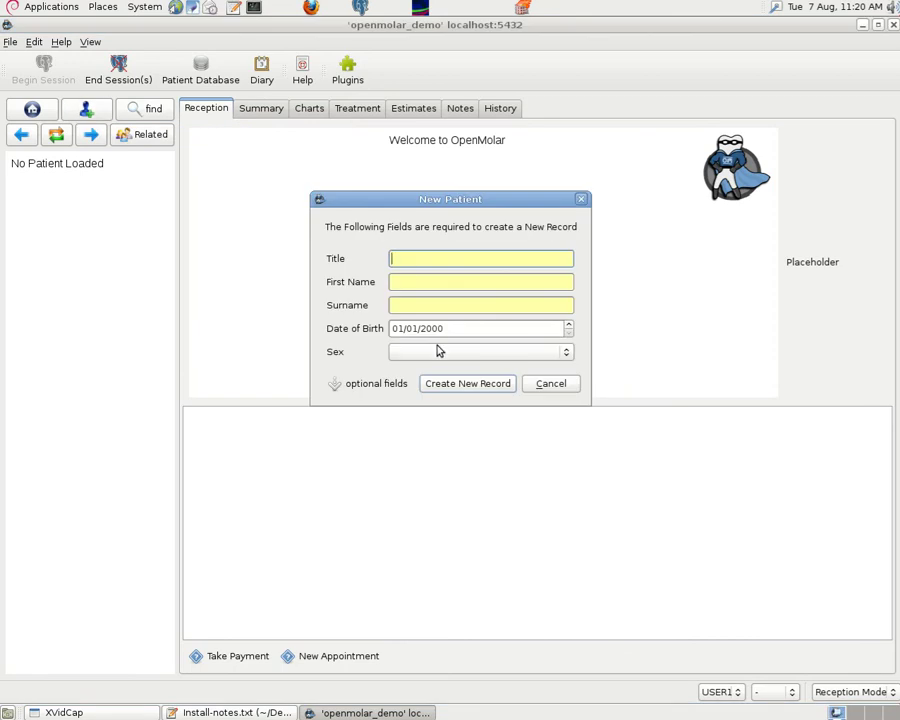
pyautogui.click(556, 389)
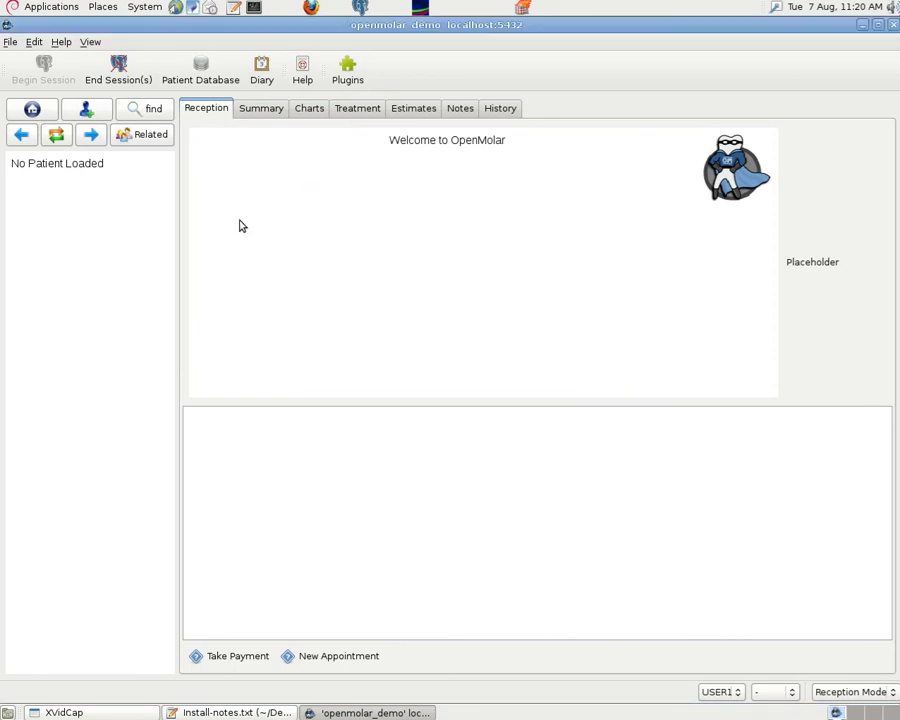
pyautogui.click(141, 138)
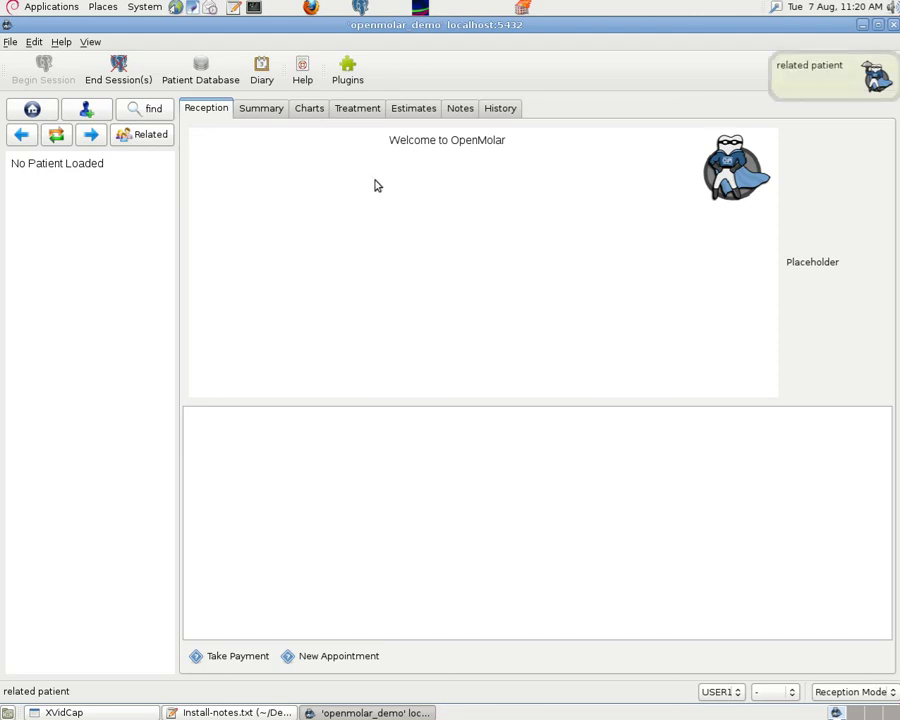
pyautogui.click(272, 112)
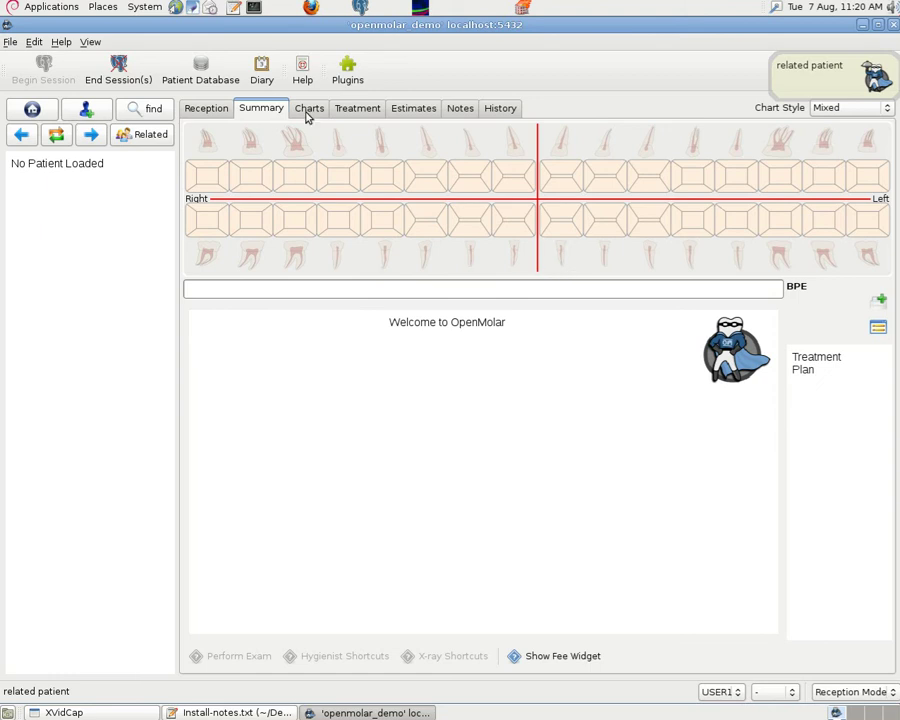
# - On the Charts page, try the charting shortcuts, dismiss errors, and browse the ROOTS and Crowns lists
pyautogui.click(308, 113)
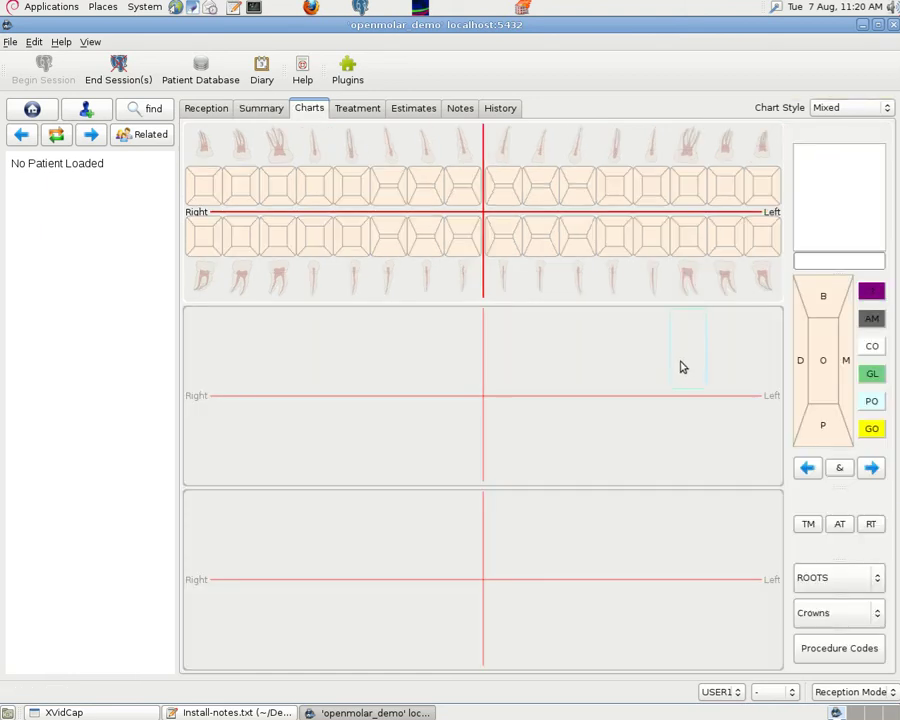
pyautogui.click(804, 522)
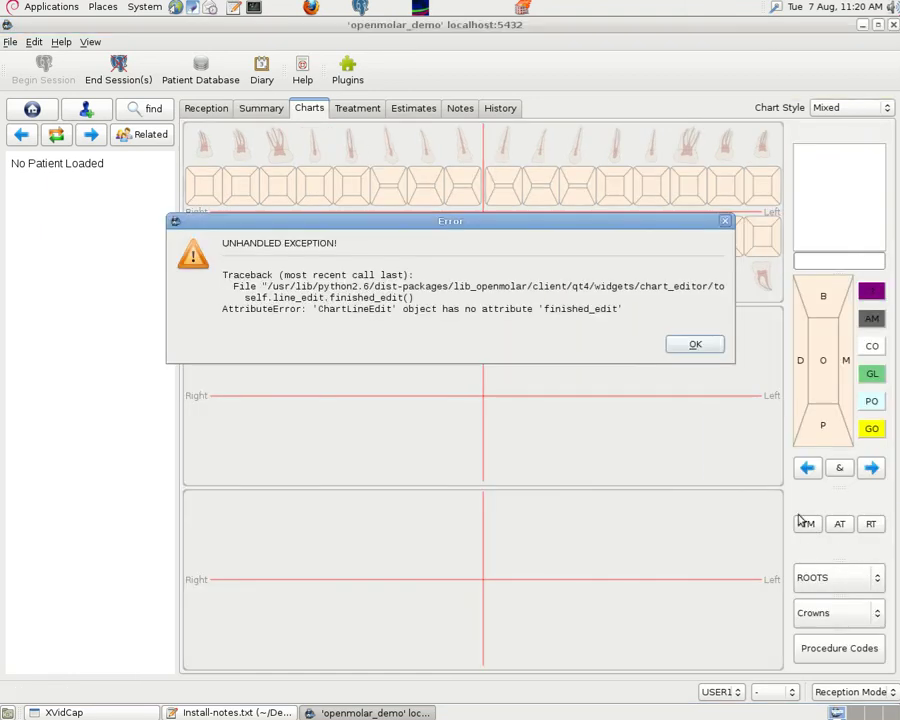
pyautogui.click(688, 345)
pyautogui.click(809, 523)
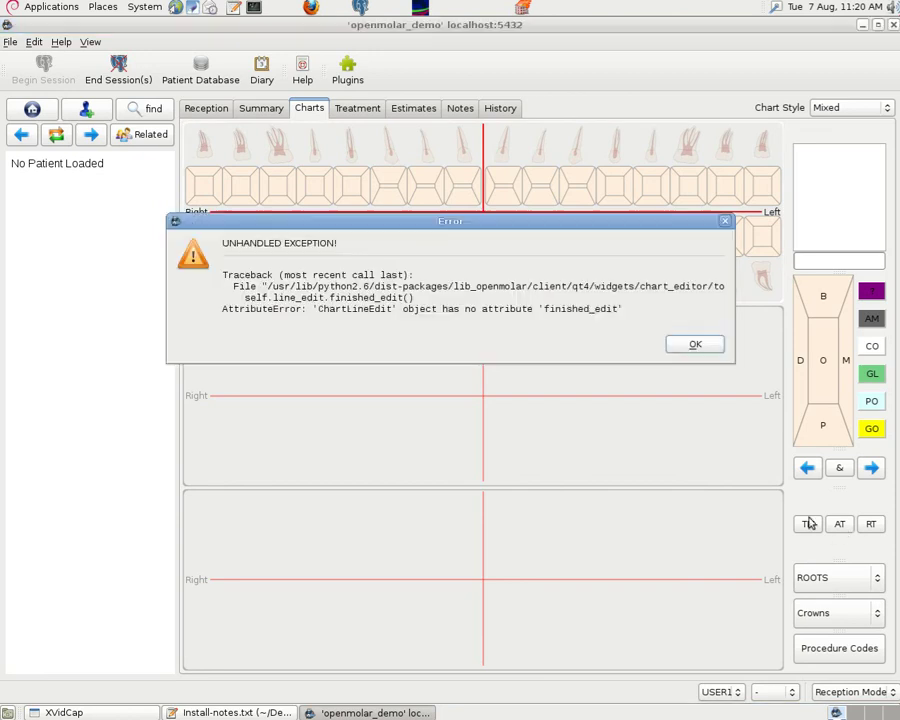
pyautogui.click(692, 347)
pyautogui.click(864, 523)
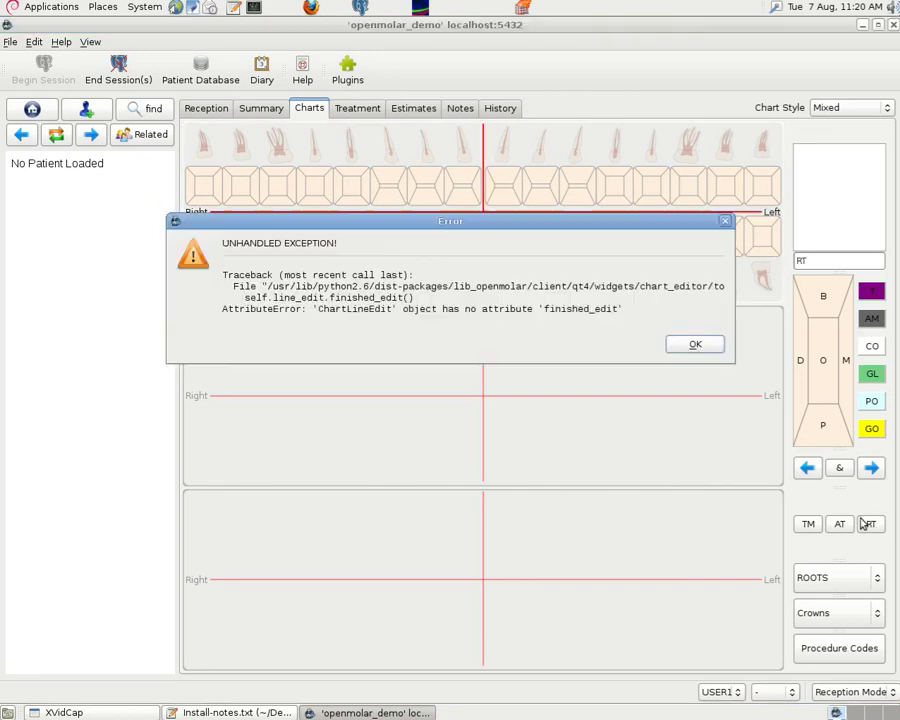
pyautogui.click(695, 346)
pyautogui.click(876, 577)
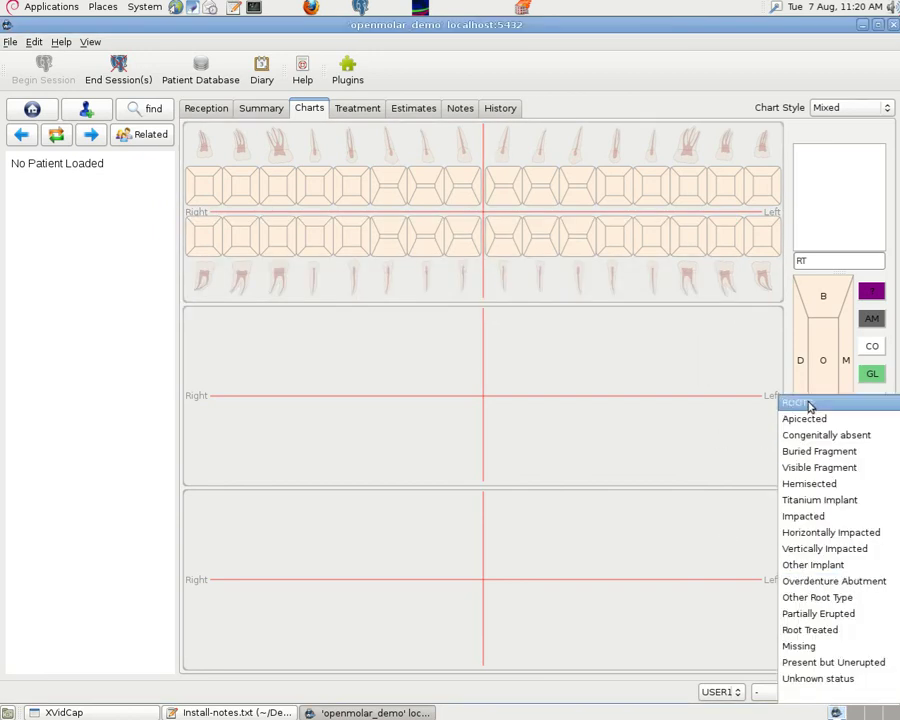
pyautogui.click(735, 536)
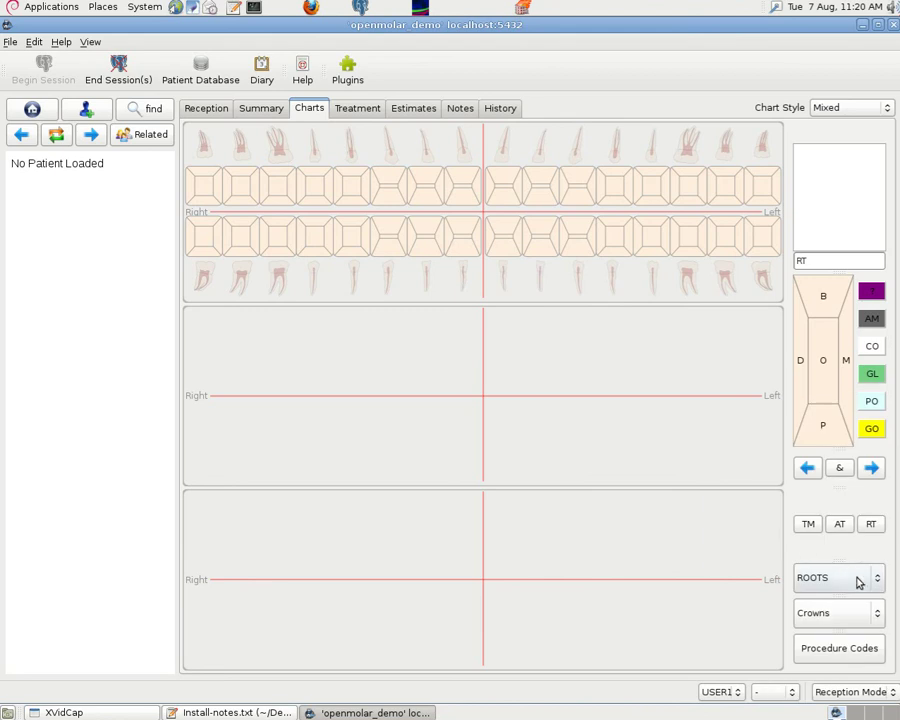
pyautogui.click(876, 614)
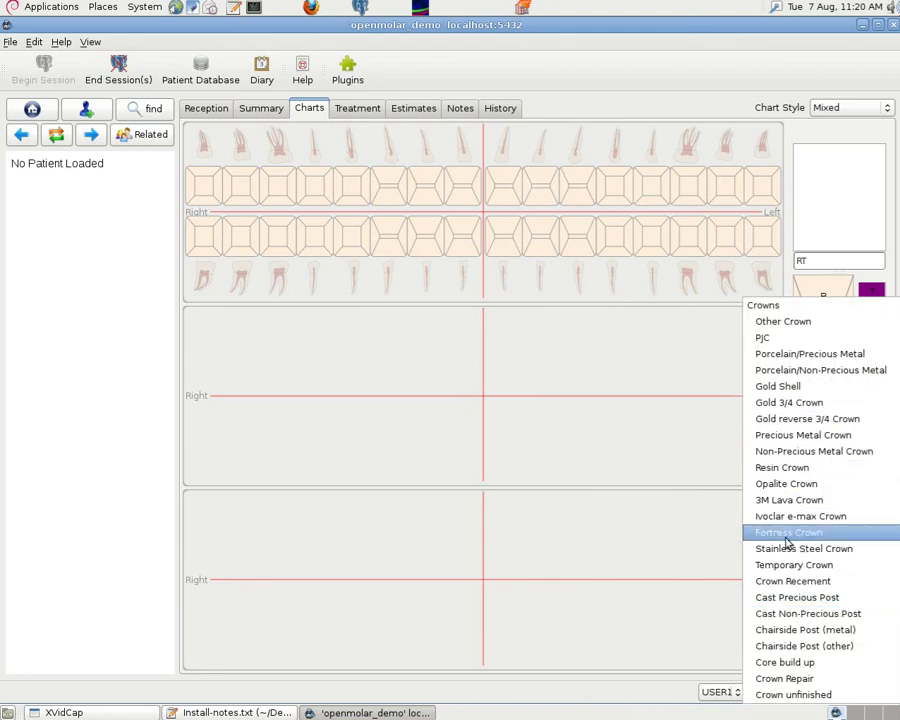
pyautogui.click(679, 556)
# - Show the Procedure Codes fee list, then view the Treatment, Estimates, Notes and History pages
pyautogui.click(857, 646)
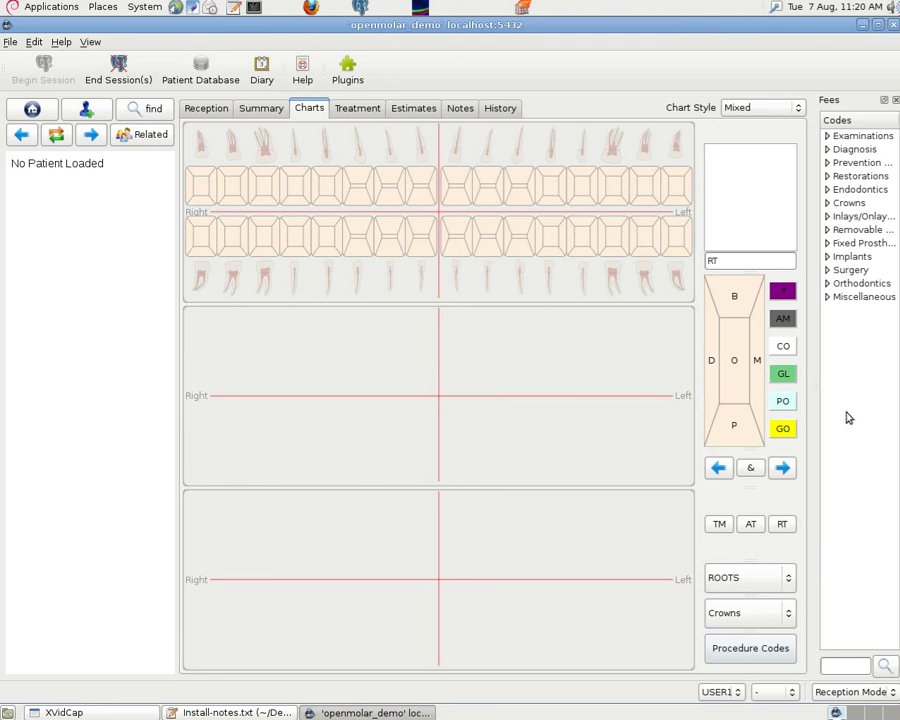
pyautogui.click(362, 114)
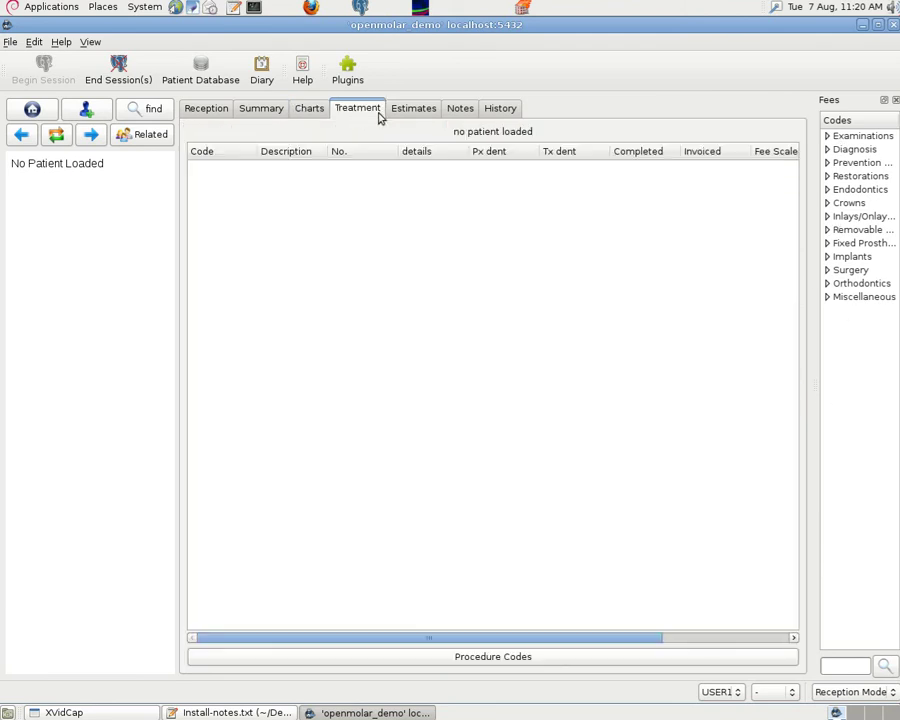
pyautogui.click(408, 113)
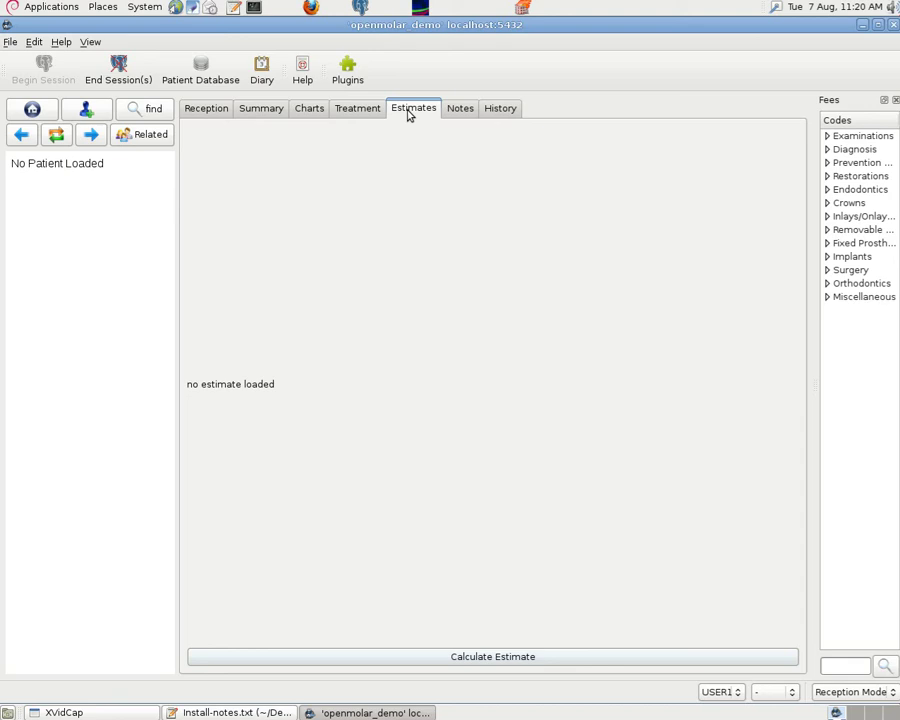
pyautogui.click(460, 114)
pyautogui.click(502, 113)
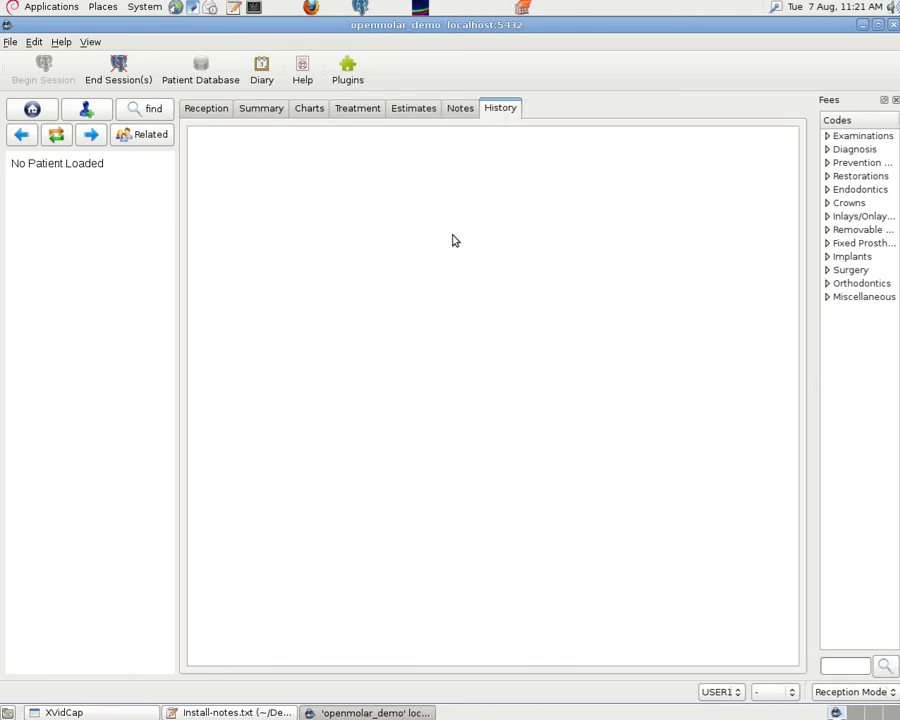
# - Start a new patient, entering the title, first name, surname and birth year 1932
pyautogui.click(90, 114)
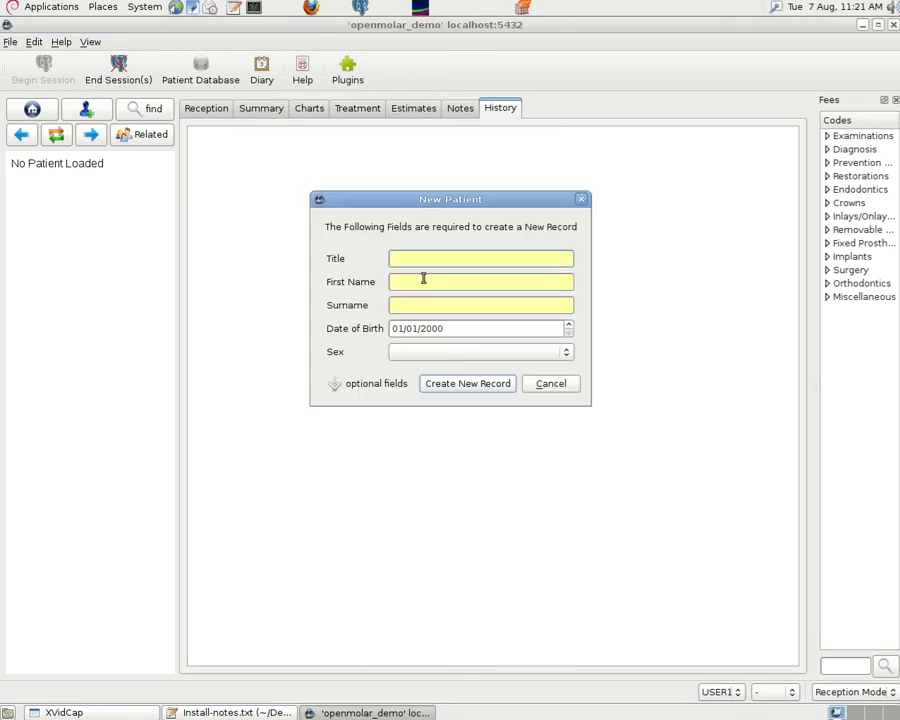
pyautogui.write('Mr')
pyautogui.click(398, 281)
pyautogui.write('James')
pyautogui.click(426, 303)
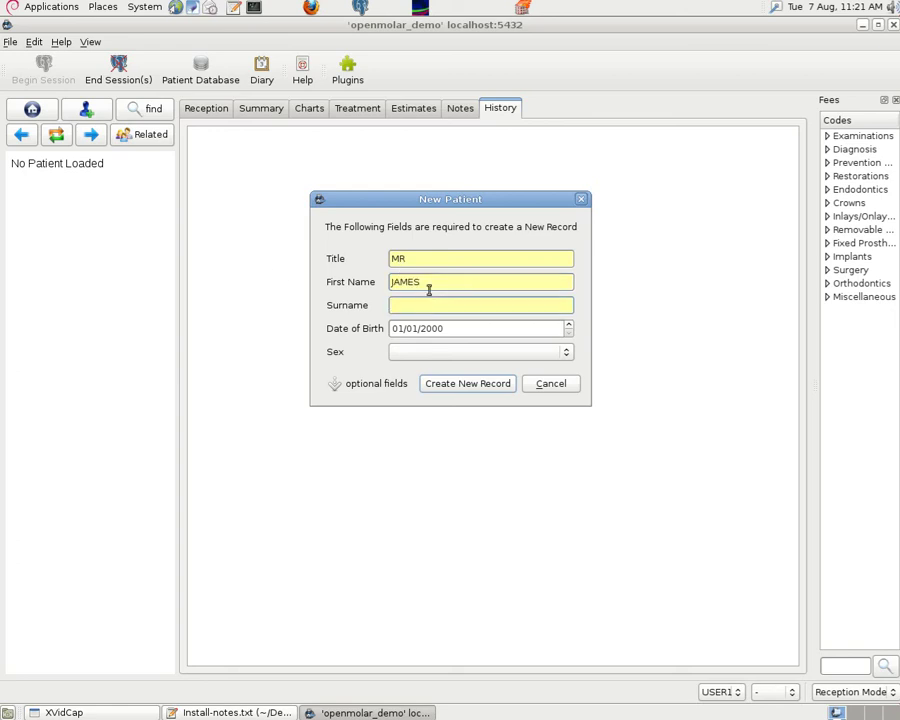
pyautogui.write('BOnd')
pyautogui.click(445, 328)
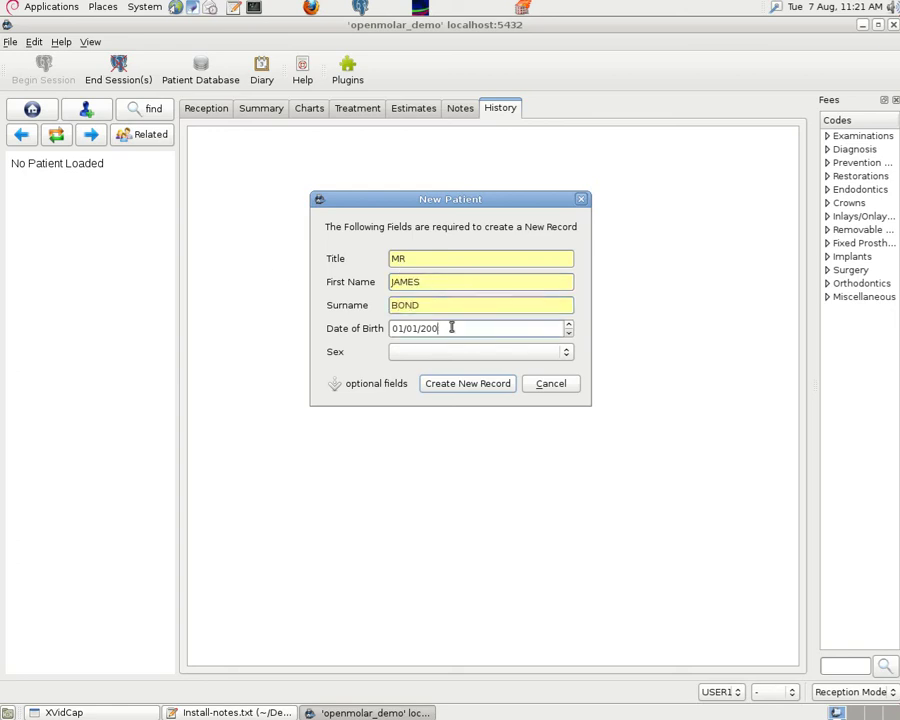
pyautogui.press('BackSpace')
pyautogui.press('BackSpace')
pyautogui.press('BackSpace')
pyautogui.write('1932')
# - Set the patient's sex to Male and create the new patient record
pyautogui.click(484, 382)
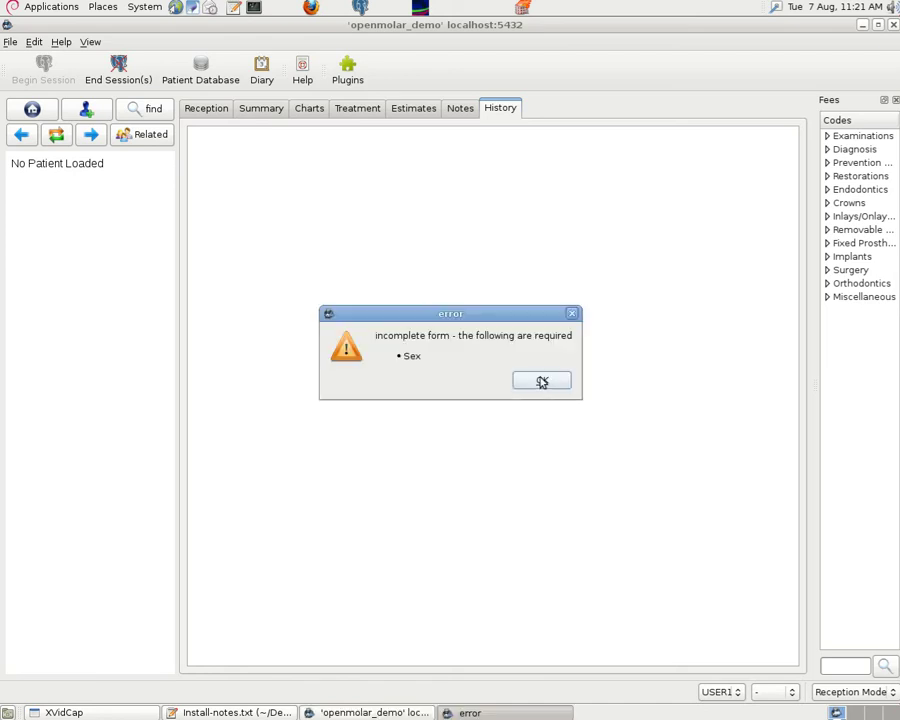
pyautogui.click(542, 385)
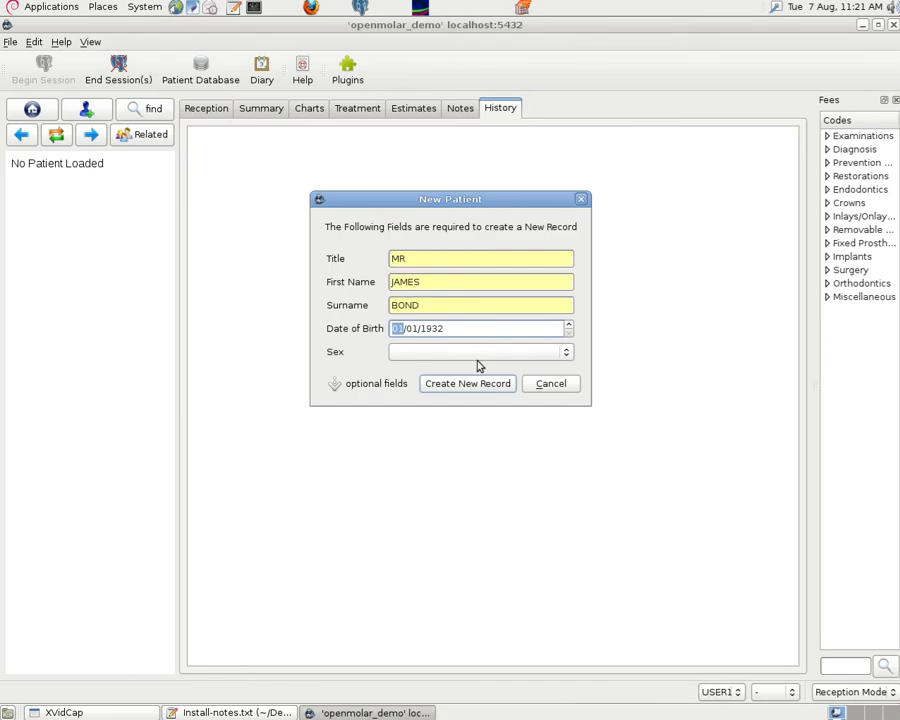
pyautogui.click(565, 354)
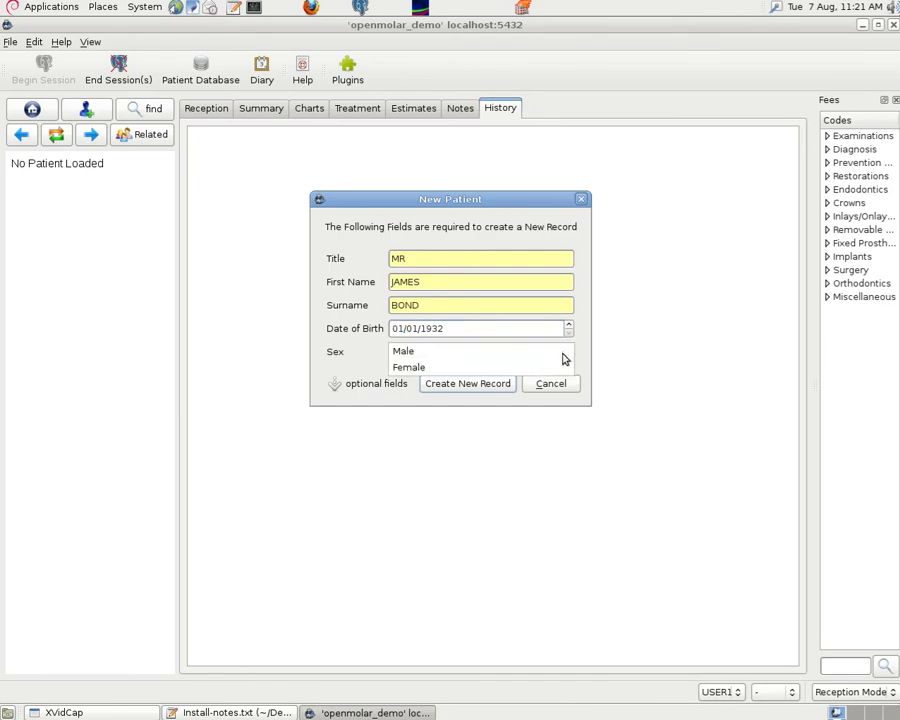
pyautogui.click(424, 352)
pyautogui.click(466, 383)
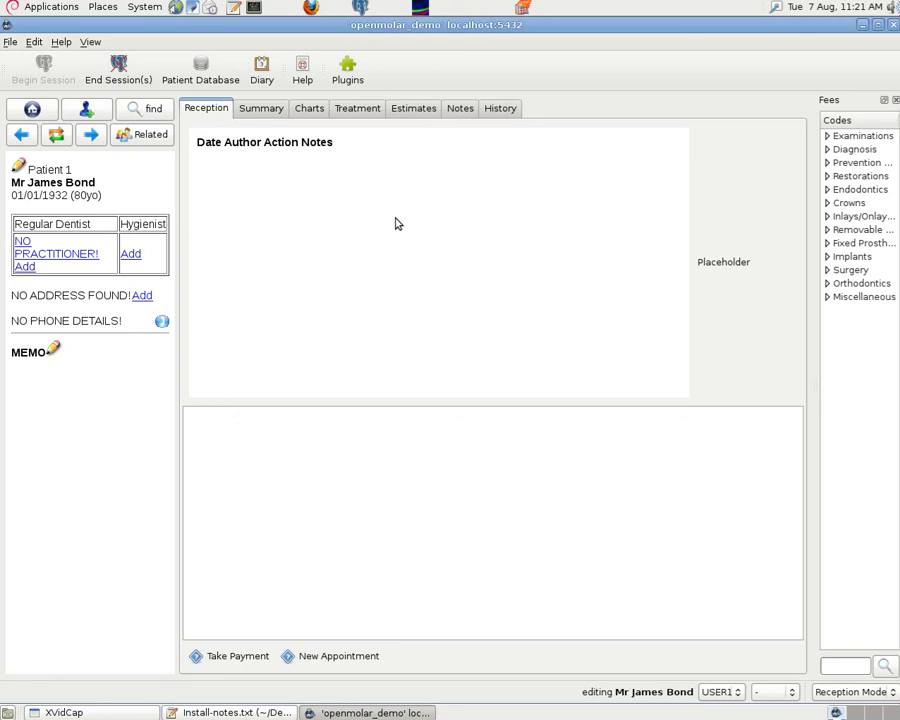
# - Quit OpenMolar via File > Quit and confirm
pyautogui.click(11, 43)
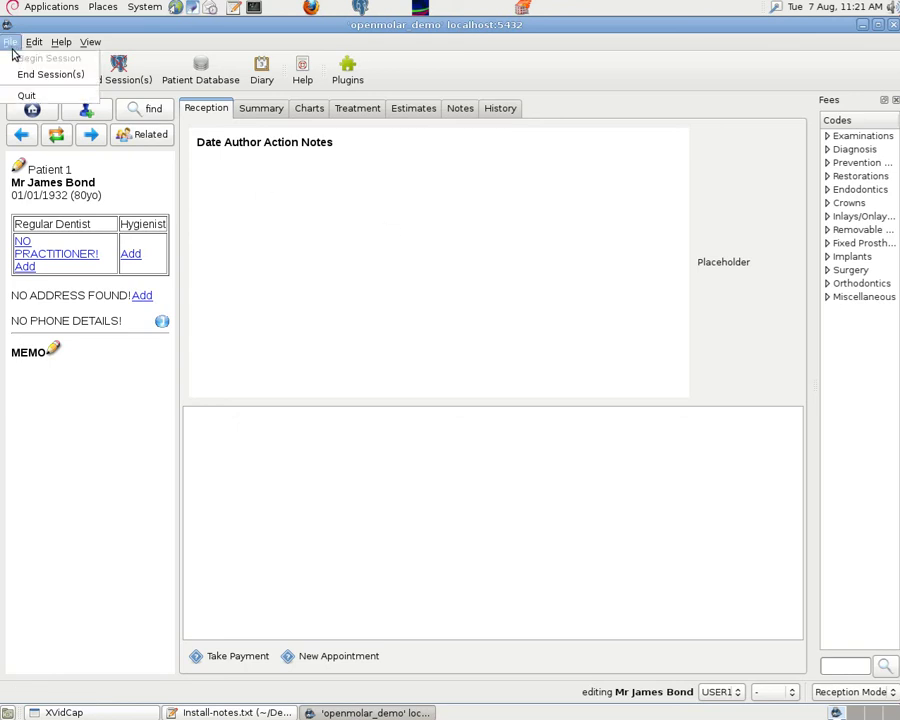
pyautogui.click(26, 95)
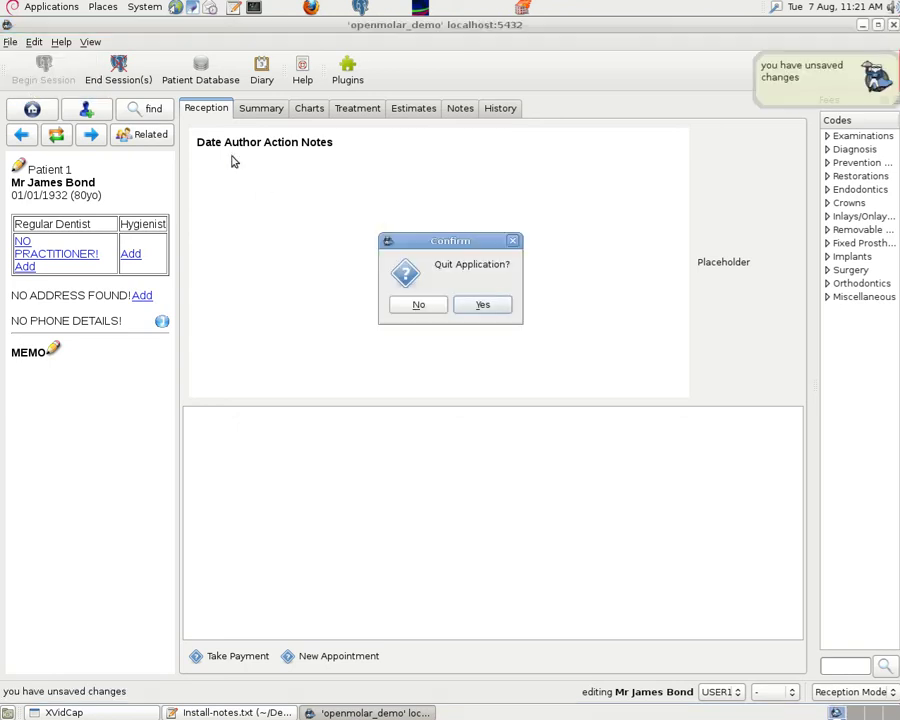
pyautogui.click(510, 305)
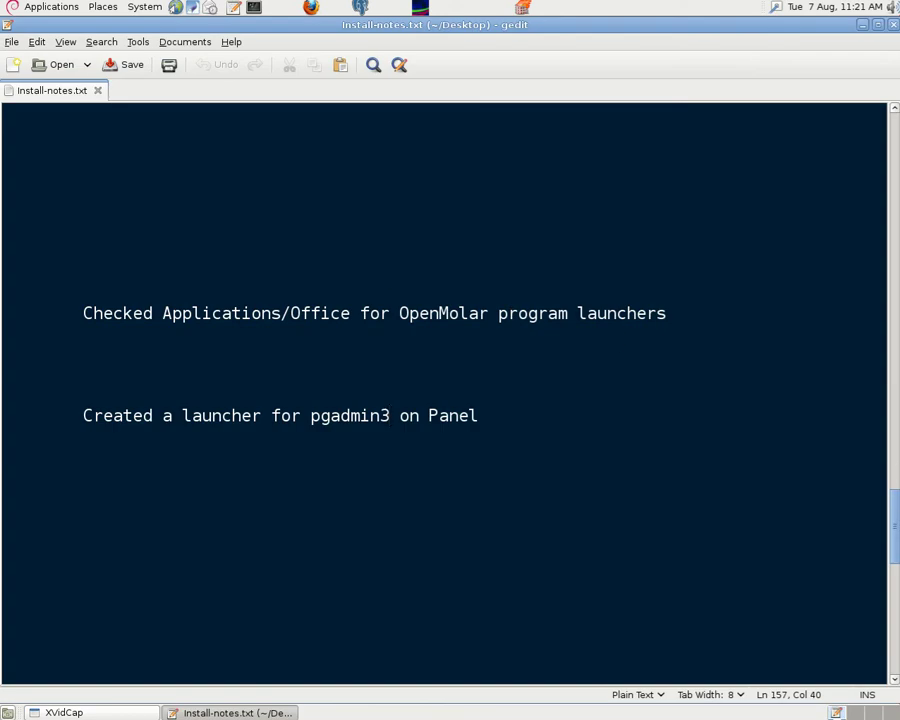
# - Scroll Install-notes.txt to the end, showing 'Good Luck' and 'and look after your teeth!'
pyautogui.scroll(-5, 808, 552)
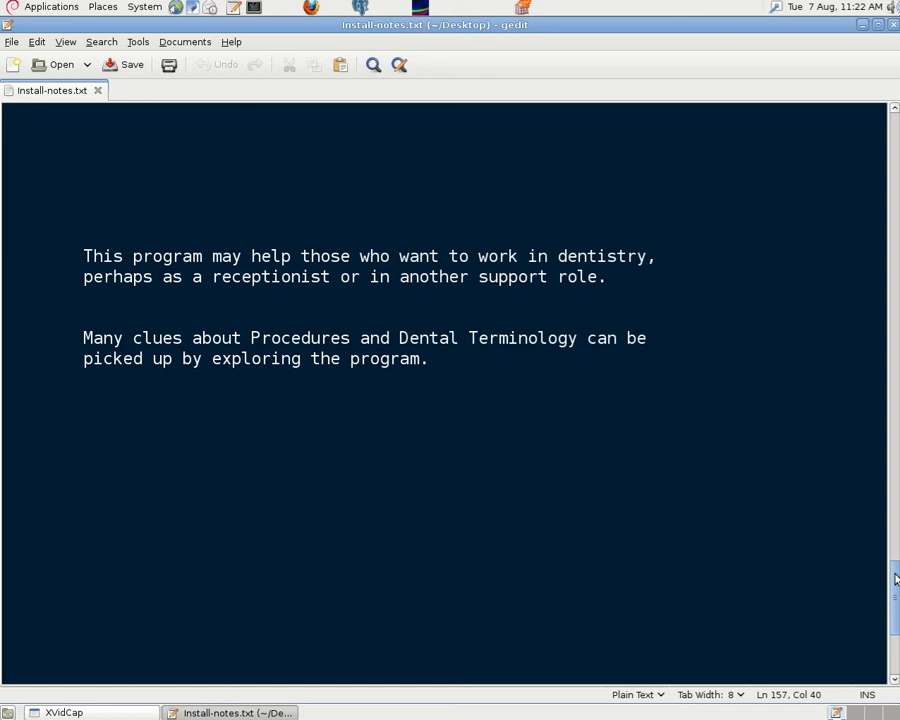
pyautogui.moveTo(896, 580); pyautogui.dragTo(882, 623)
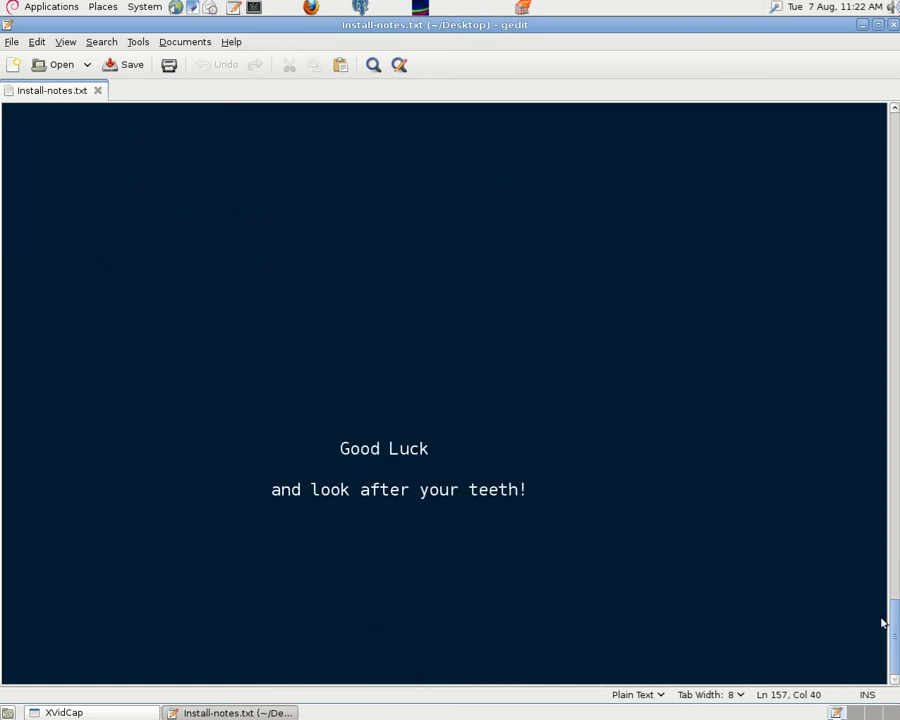